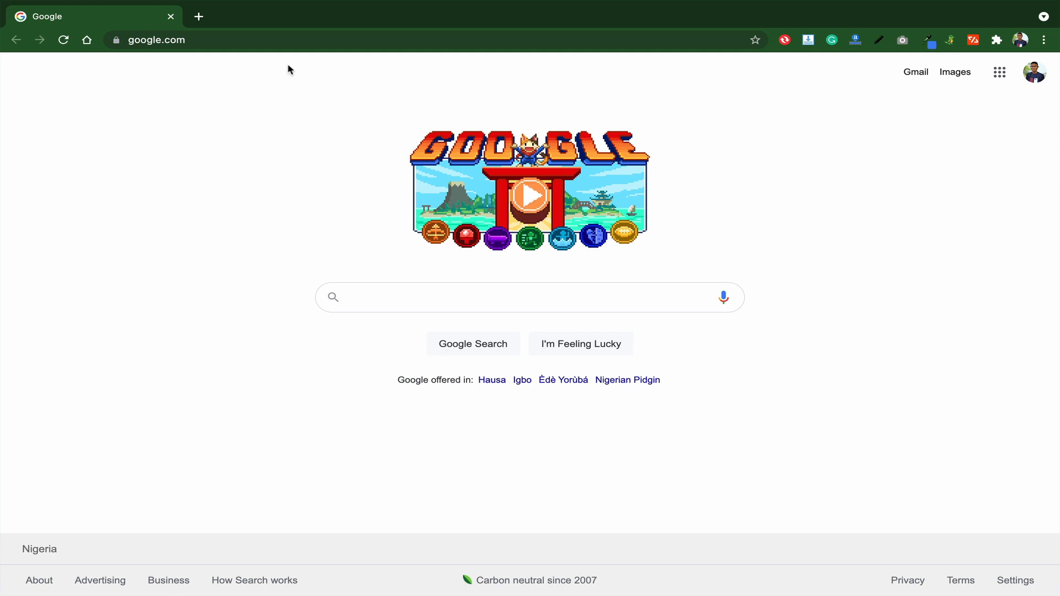
- Open a new Chrome tab and enter about.me in the address bar
{"action": "left_click", "coordinate": [199, 16]}
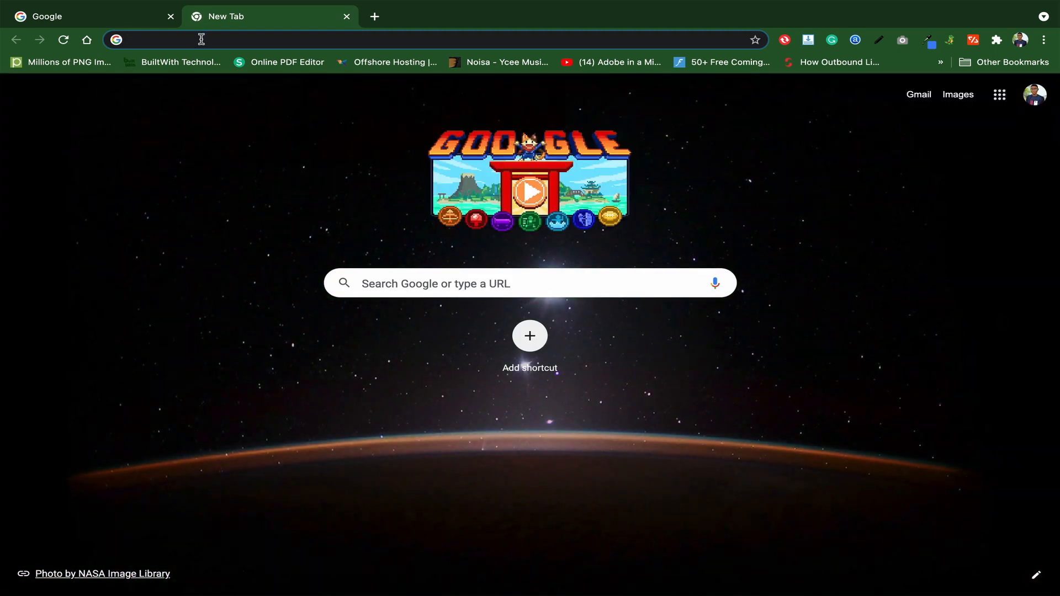
{"action": "type", "text": "abo"}
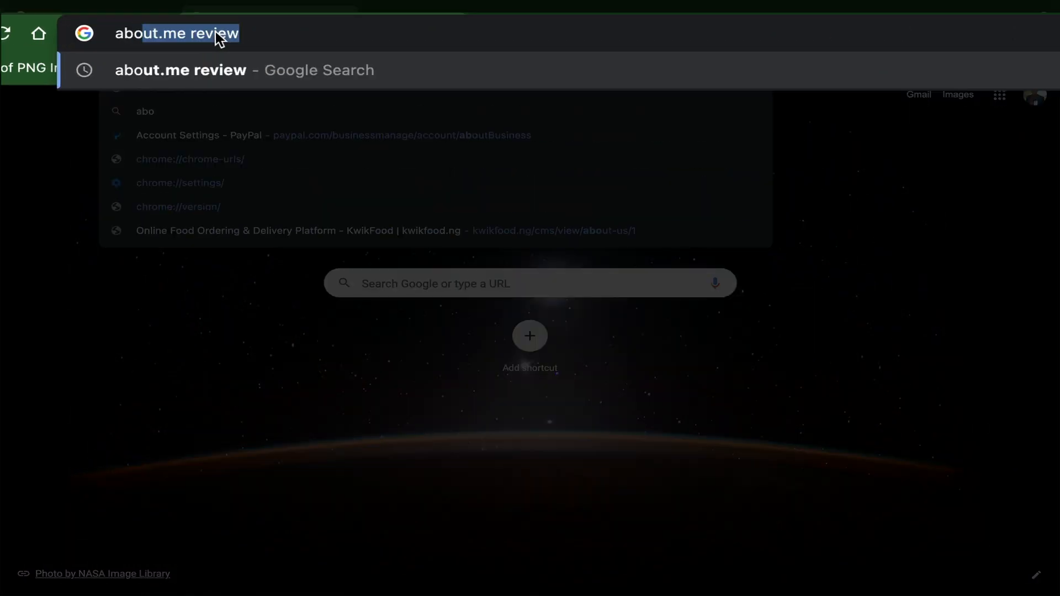
{"action": "type", "text": "ut.me"}
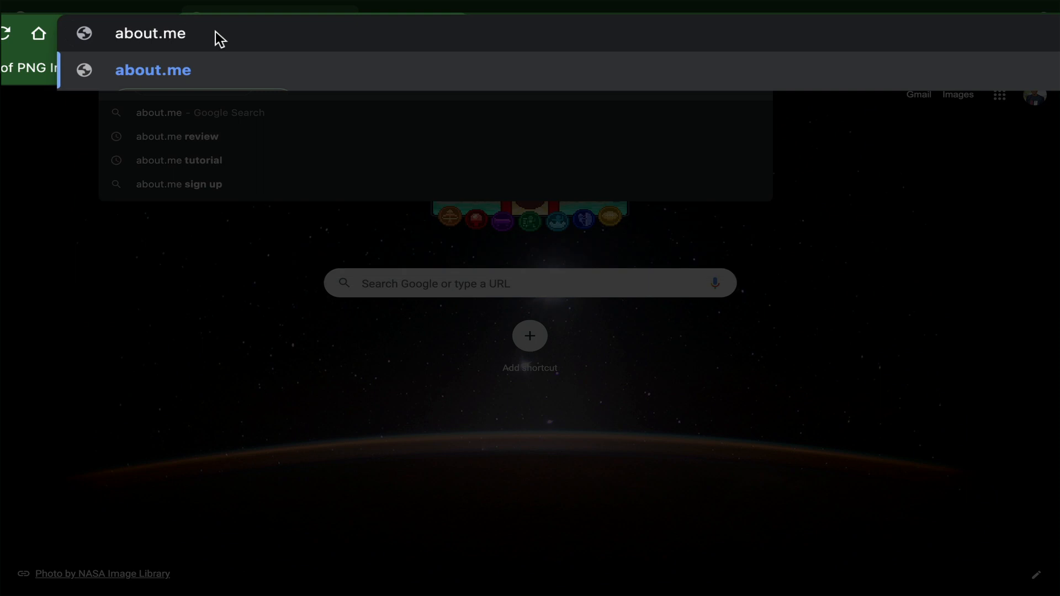
{"action": "key", "text": "Return"}
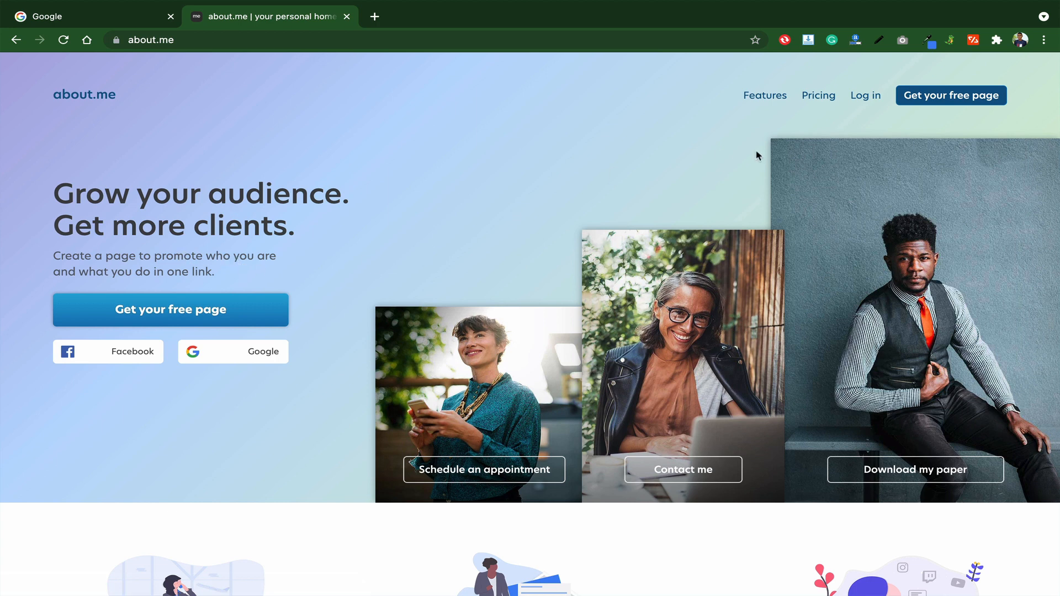
- View the Pricing page comparing the Free $0 and Pro $6.58-per-month plans
{"action": "left_click", "coordinate": [817, 100]}
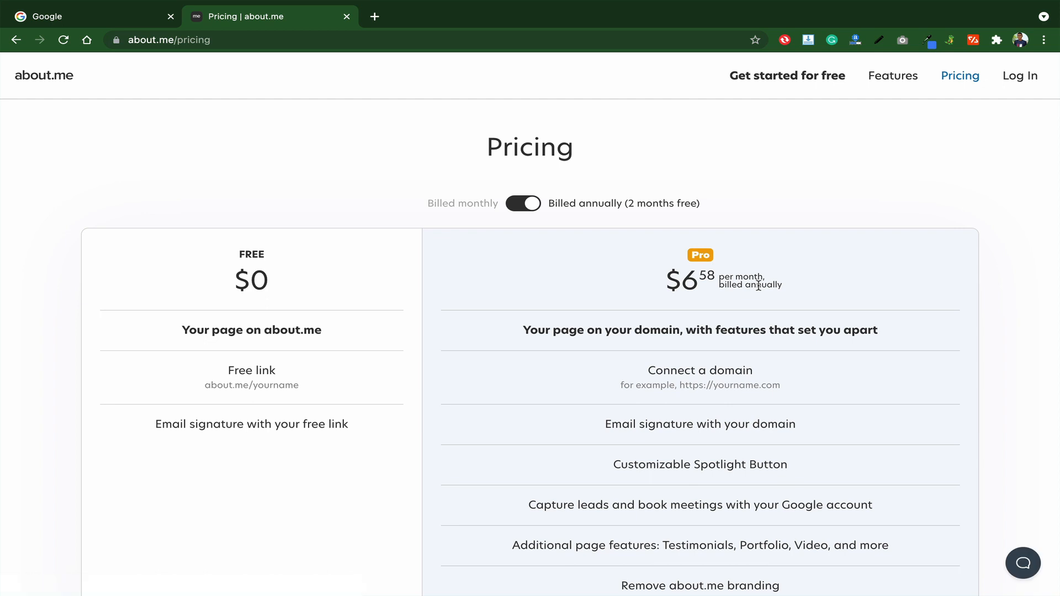
{"action": "scroll", "coordinate": [759, 286], "scroll_direction": "down", "scroll_amount": 1}
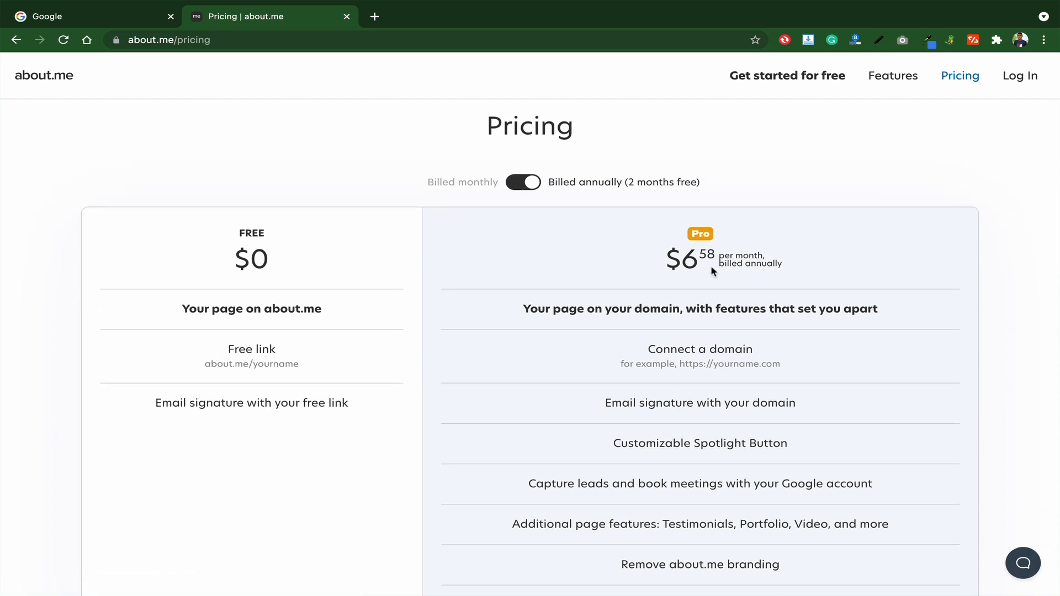
{"action": "scroll", "coordinate": [736, 263], "scroll_direction": "down", "scroll_amount": 3}
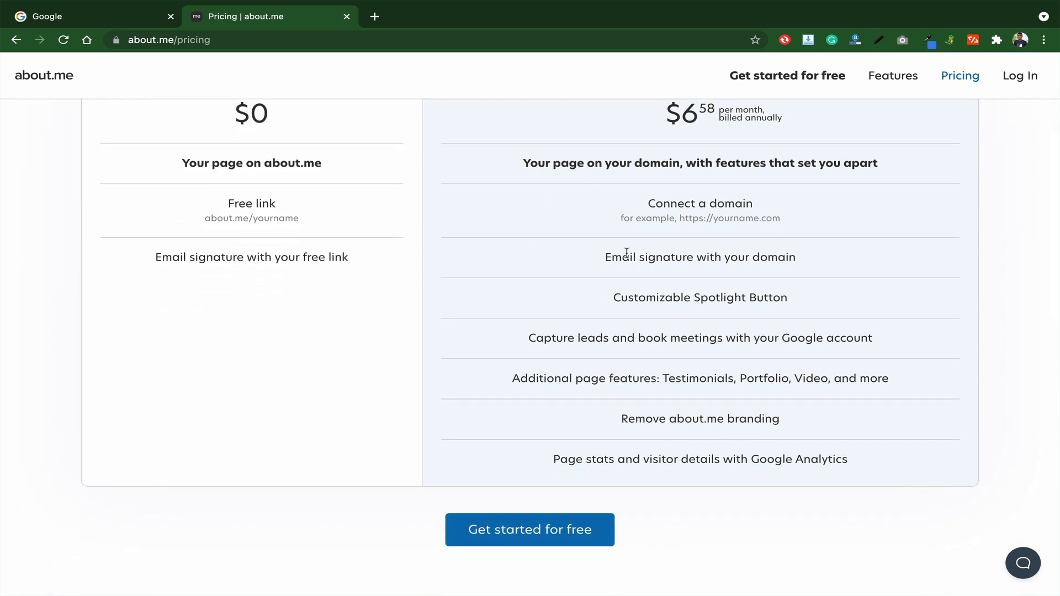
{"action": "scroll", "coordinate": [627, 253], "scroll_direction": "up", "scroll_amount": 1}
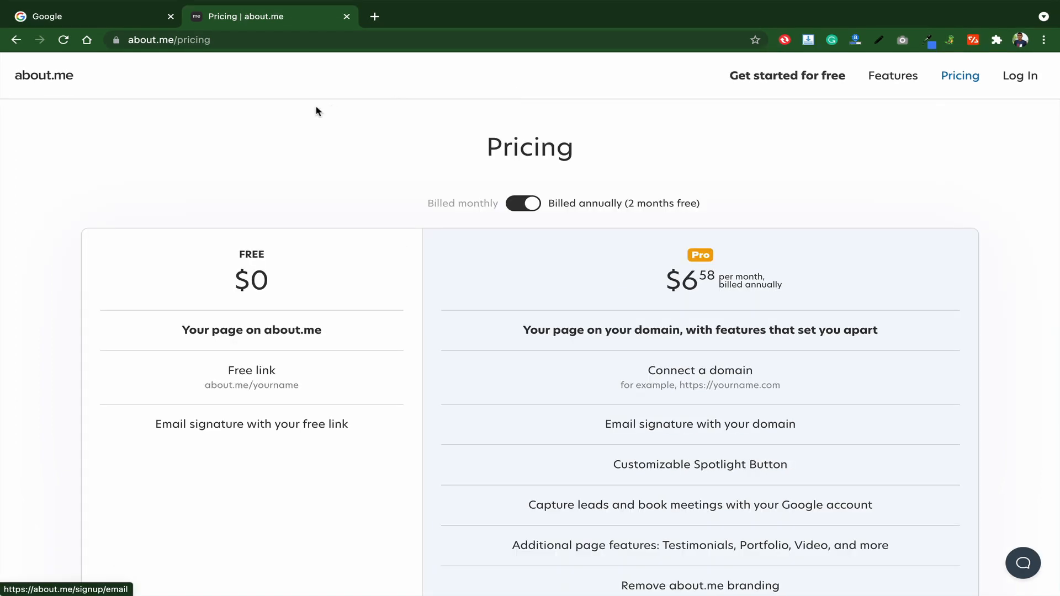
- Start a free page sign-up and submit the user's email address
{"action": "left_click", "coordinate": [766, 81]}
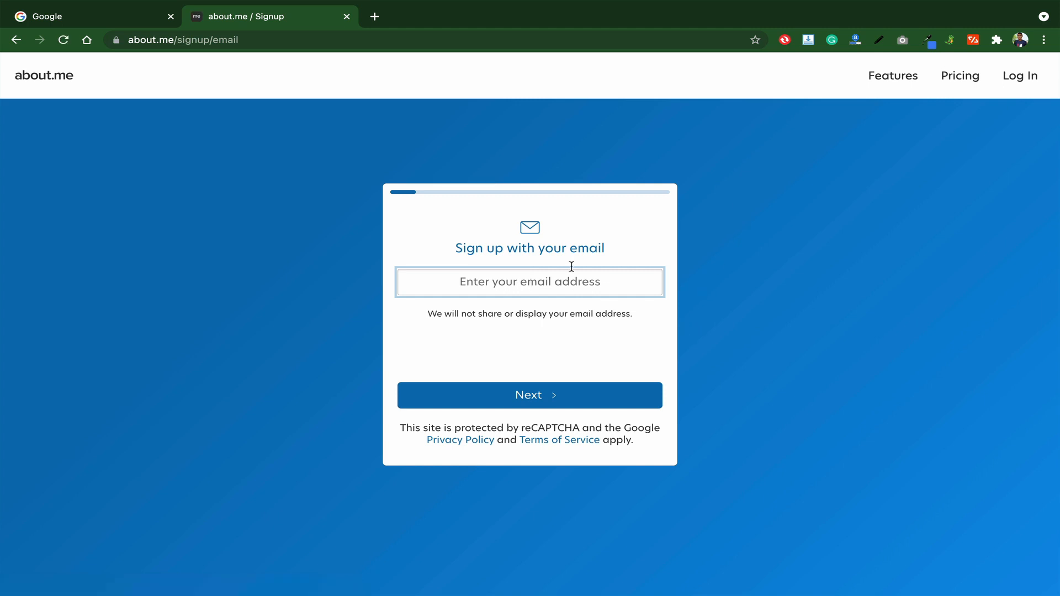
{"action": "left_click", "coordinate": [47, 83]}
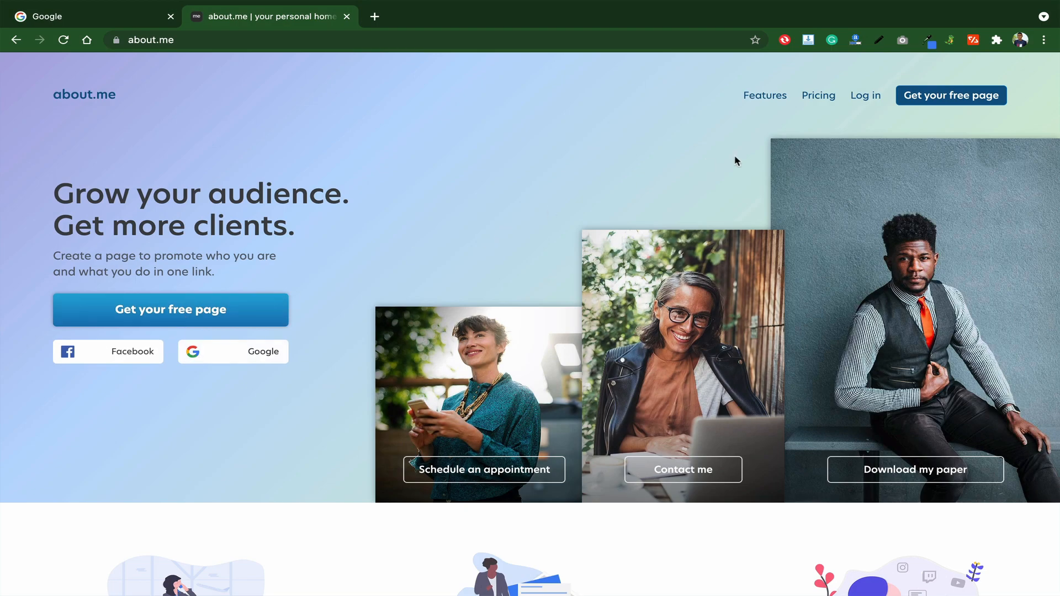
{"action": "left_click", "coordinate": [220, 311]}
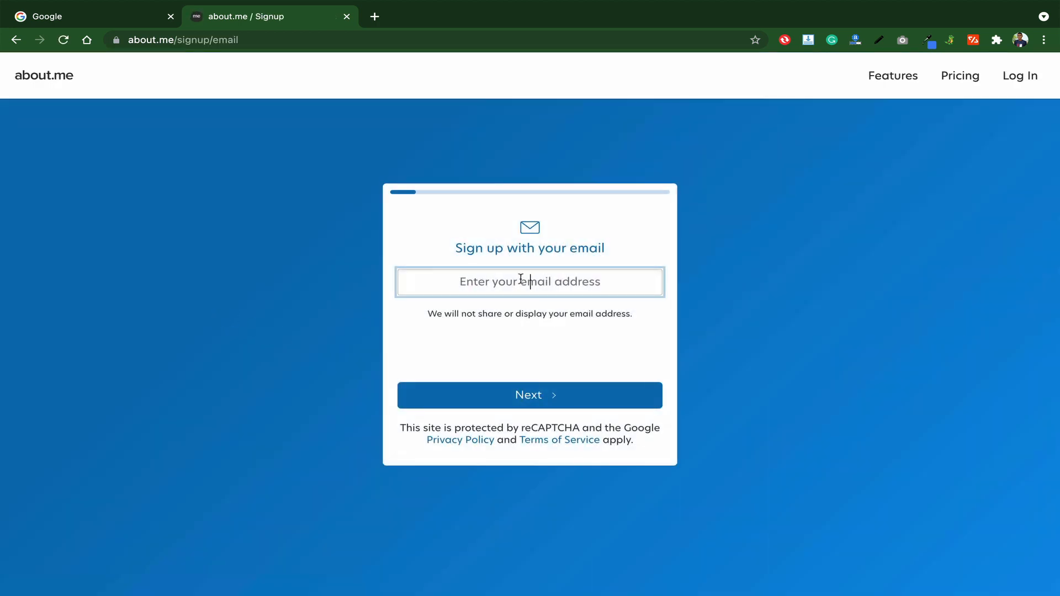
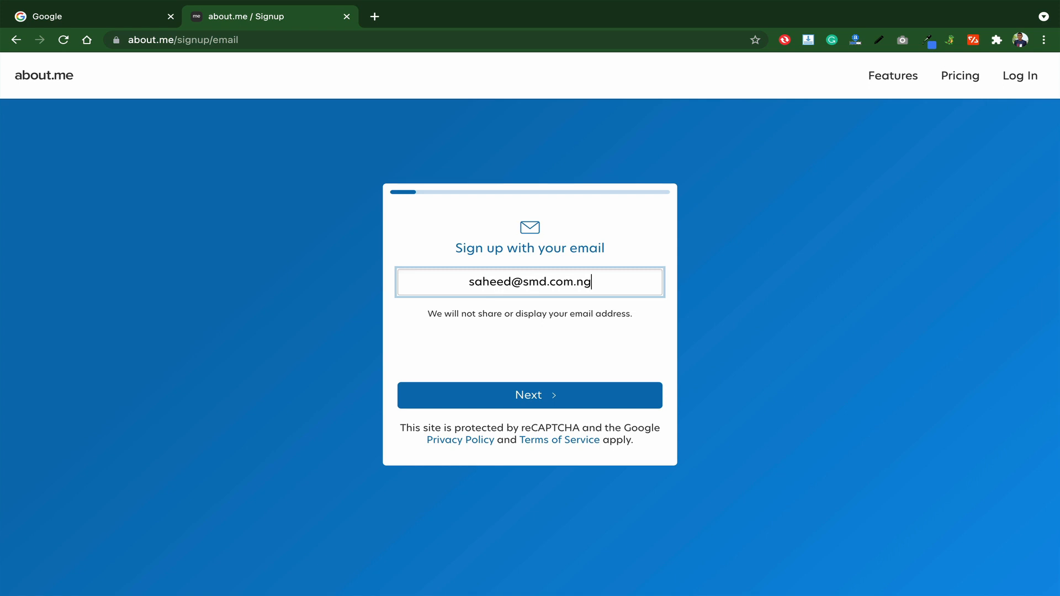
{"action": "left_click", "coordinate": [523, 396]}
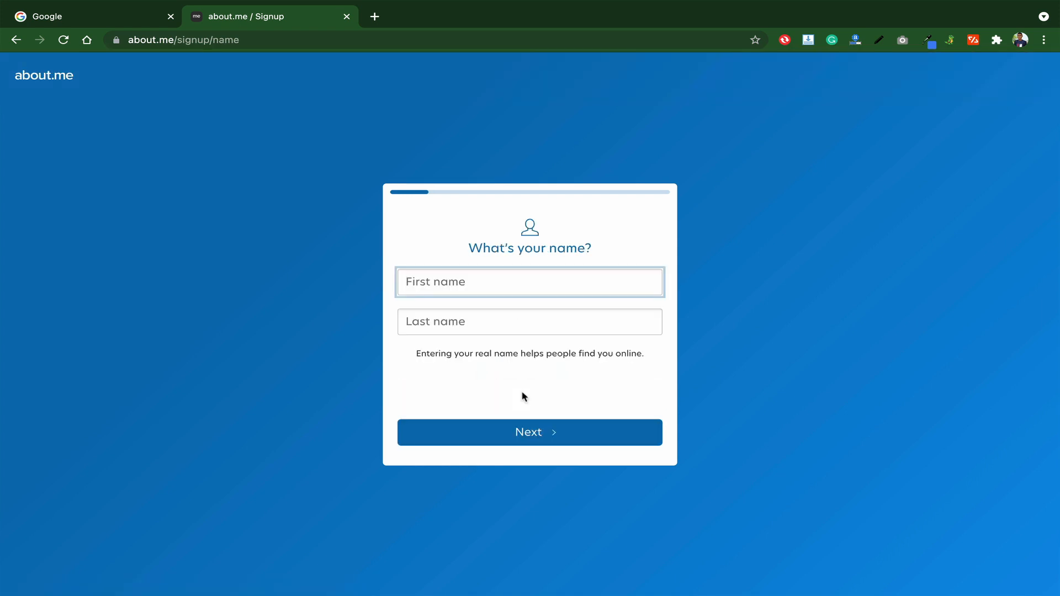
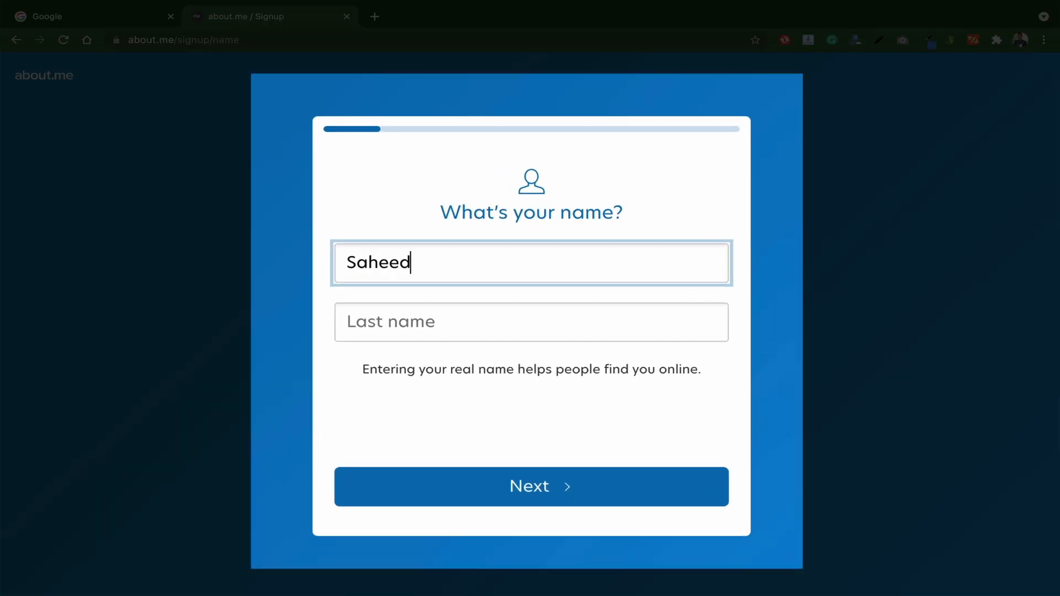
- Enter the user's first and last name, then Nigeria as the location
{"action": "key", "text": "Tab"}
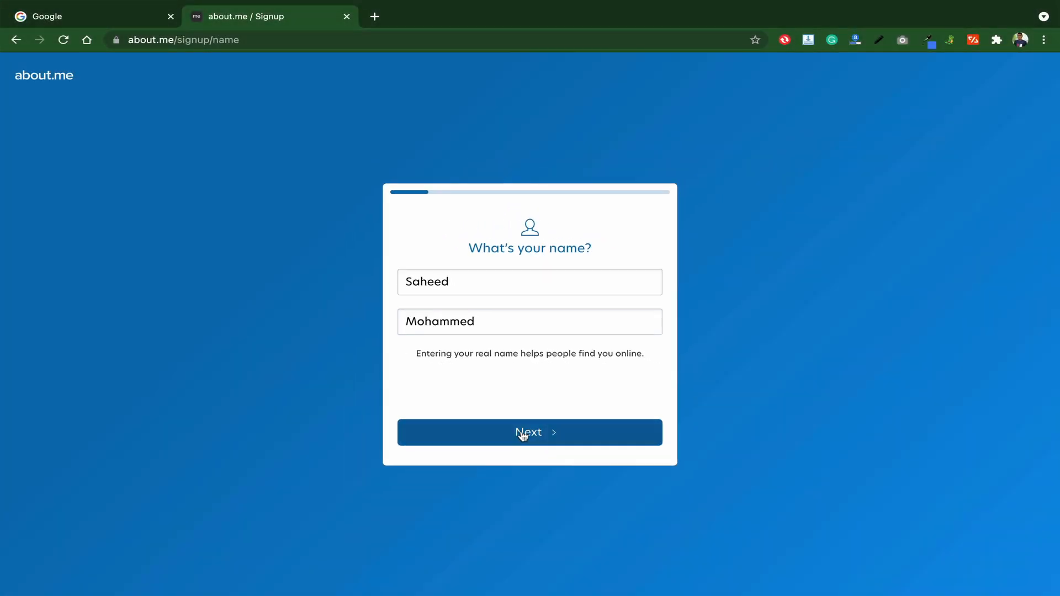
{"action": "left_click", "coordinate": [522, 433]}
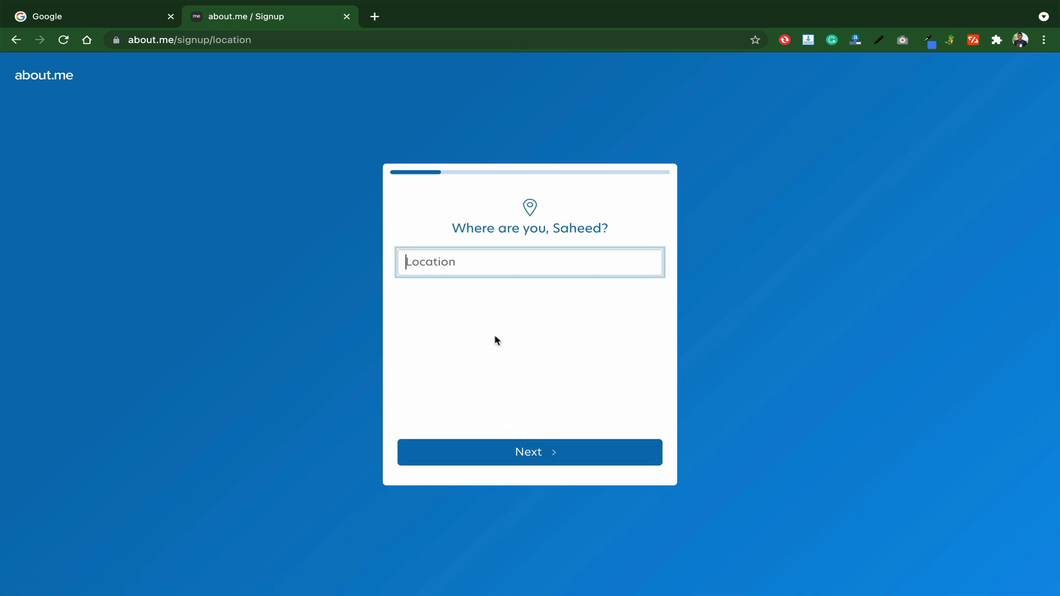
{"action": "type", "text": "Nigeria"}
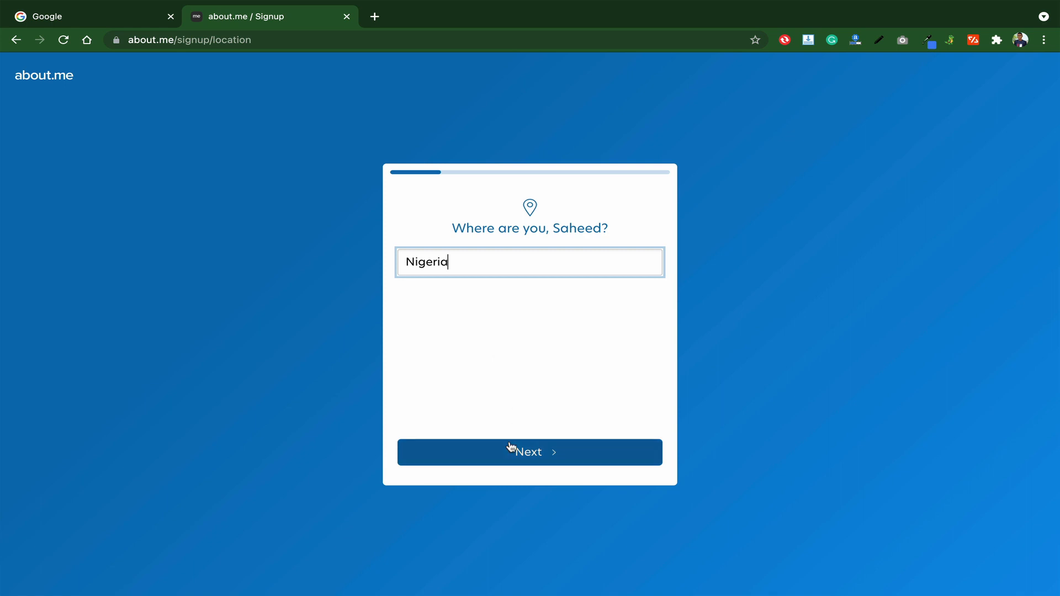
{"action": "left_click", "coordinate": [516, 451]}
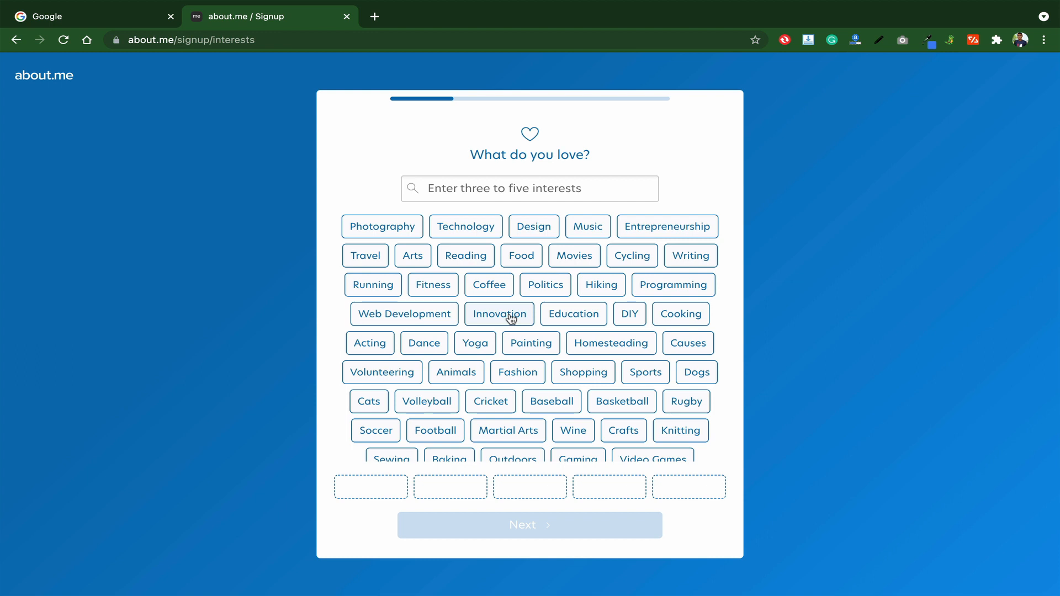
- Choose Technology, Design and Web Development as interests
{"action": "left_click", "coordinate": [466, 228]}
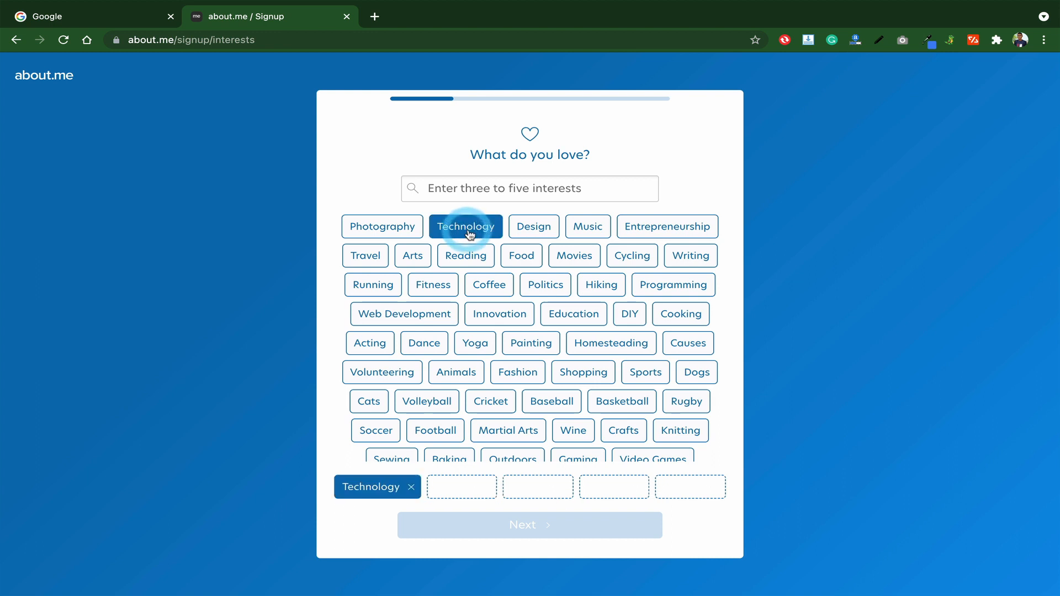
{"action": "left_click", "coordinate": [536, 229]}
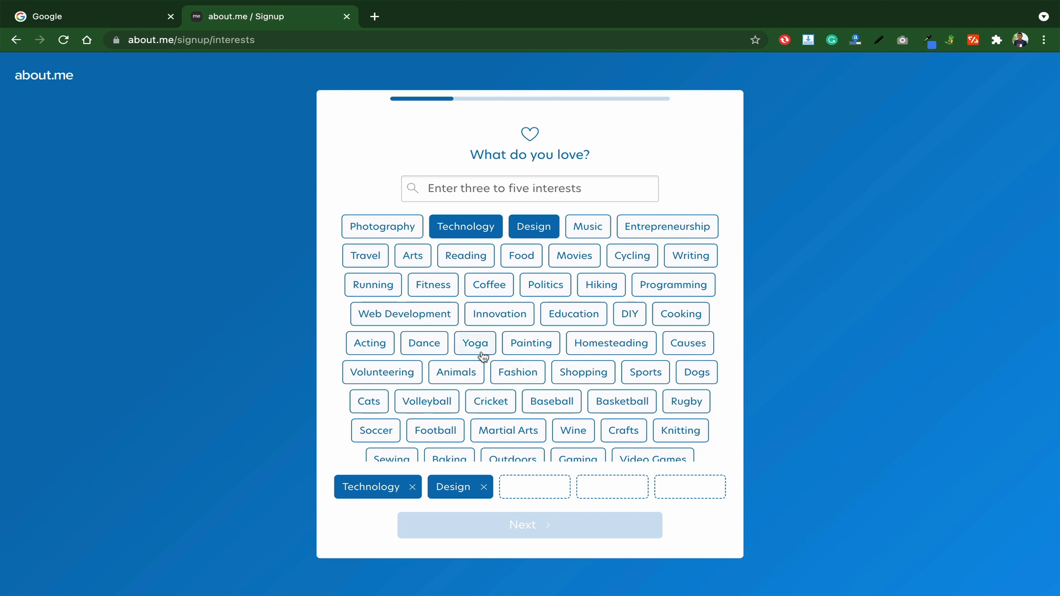
{"action": "scroll", "coordinate": [464, 337], "scroll_direction": "down", "scroll_amount": 1}
{"action": "left_click", "coordinate": [429, 293]}
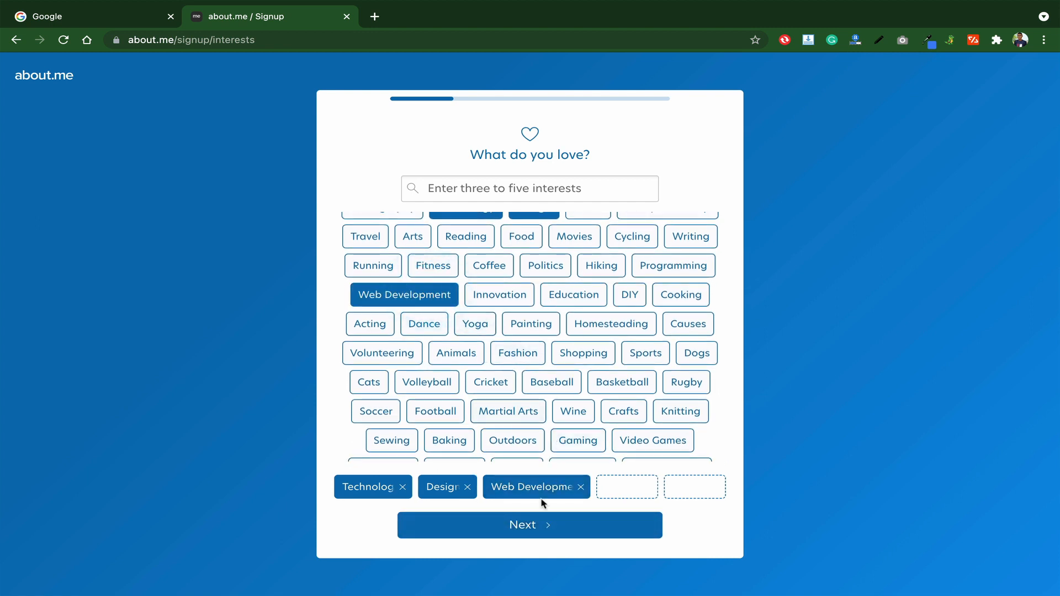
{"action": "left_click", "coordinate": [539, 525]}
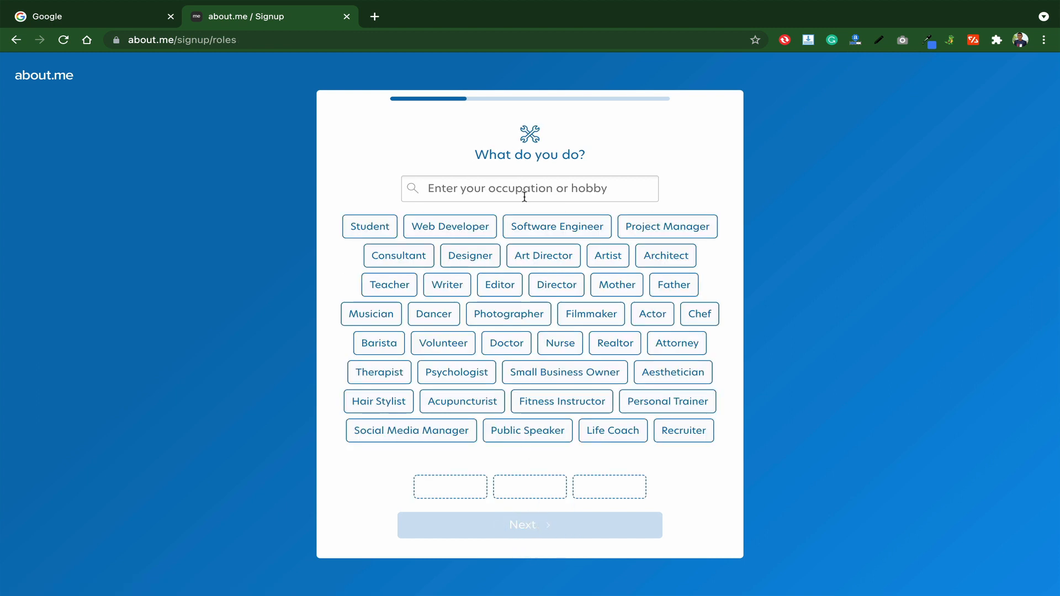
- Choose Web Developer, Writer and Editor as occupations
{"action": "left_click", "coordinate": [466, 227]}
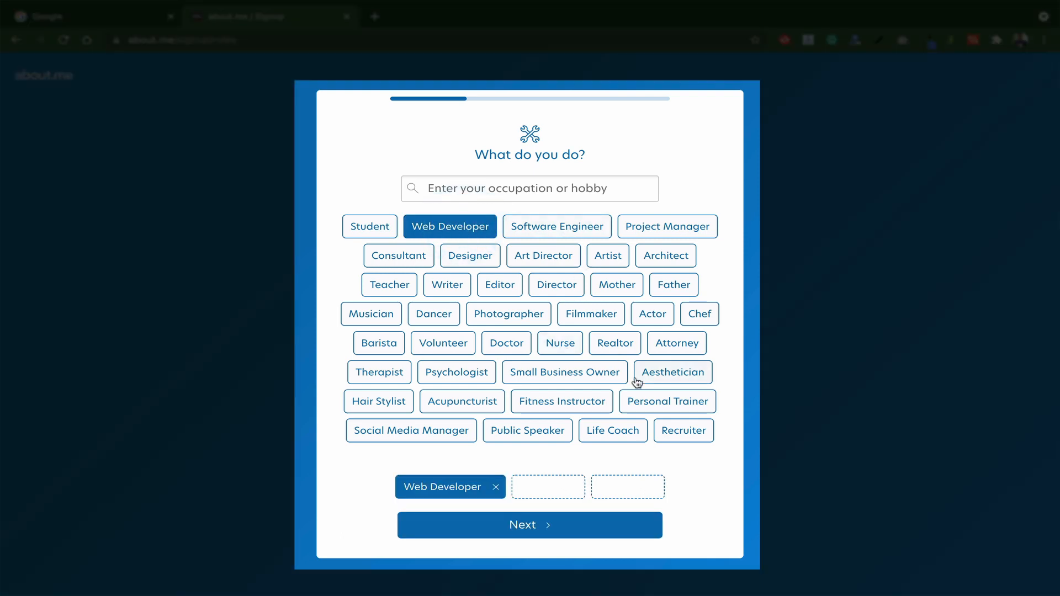
{"action": "left_click", "coordinate": [441, 288]}
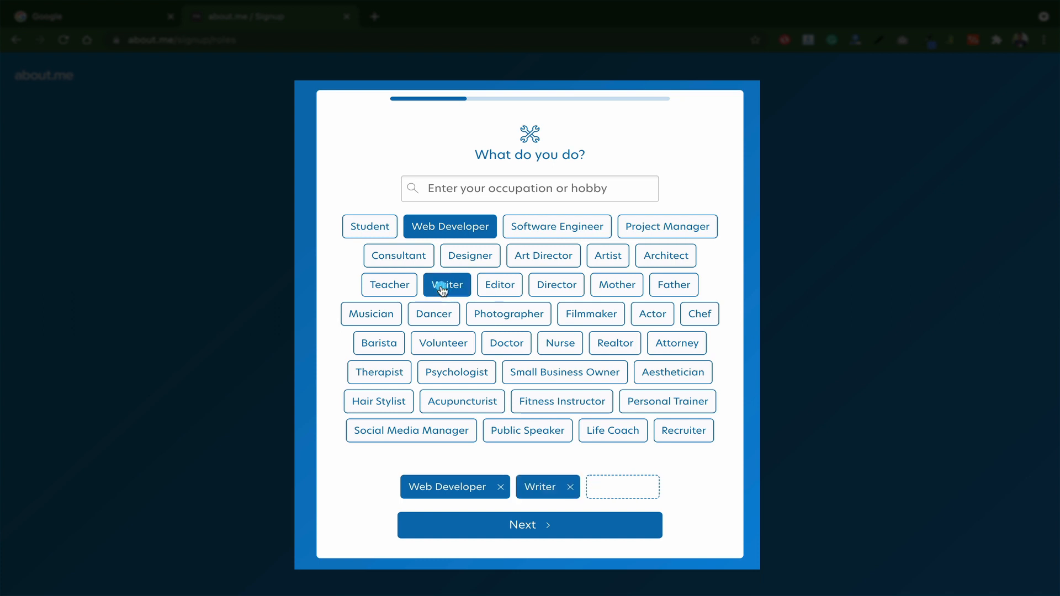
{"action": "left_click", "coordinate": [498, 285]}
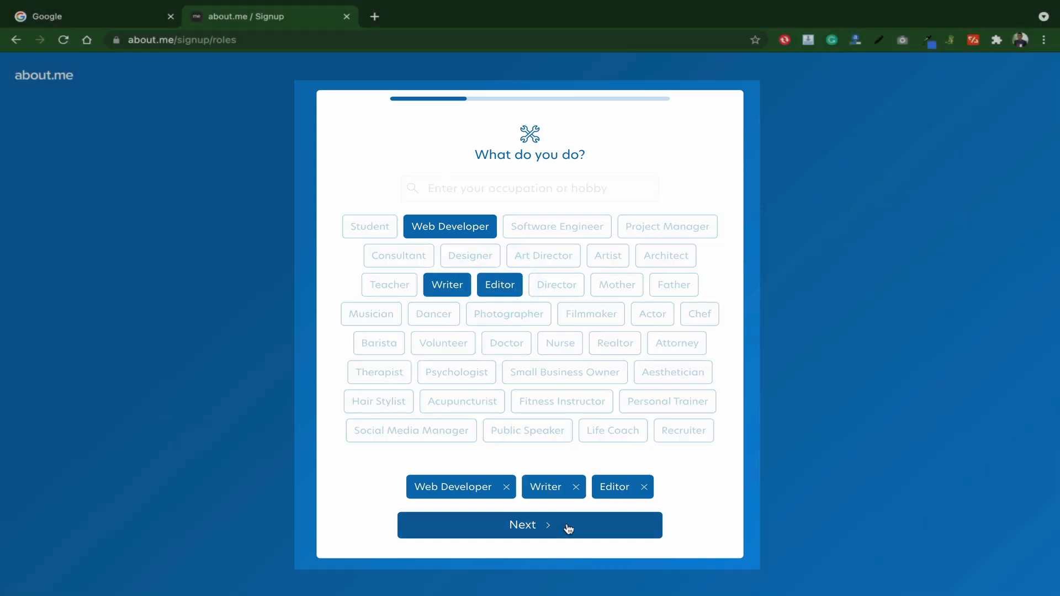
{"action": "left_click", "coordinate": [568, 525]}
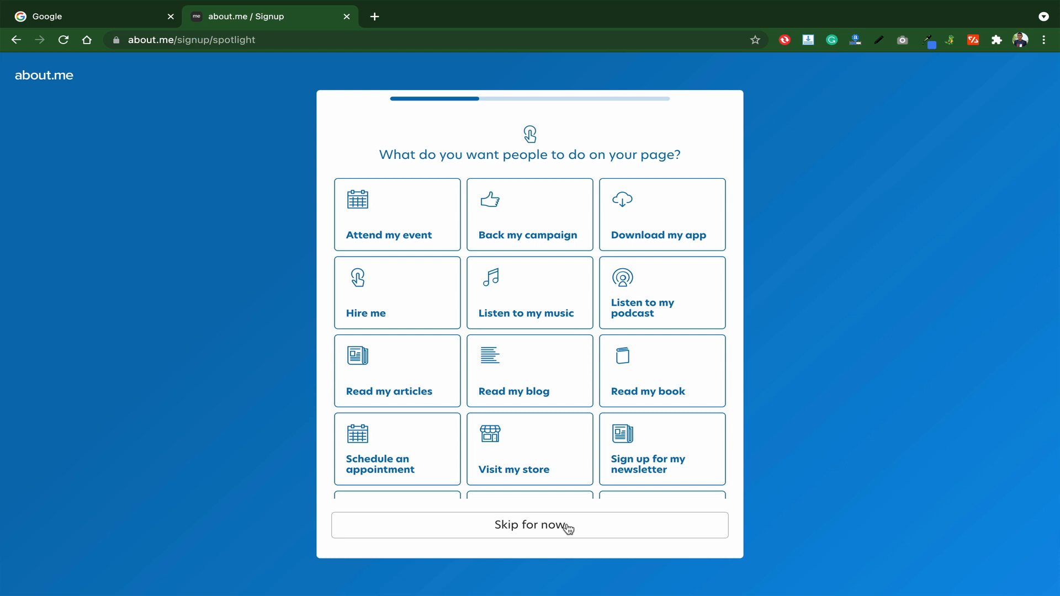
{"action": "left_click", "coordinate": [568, 525]}
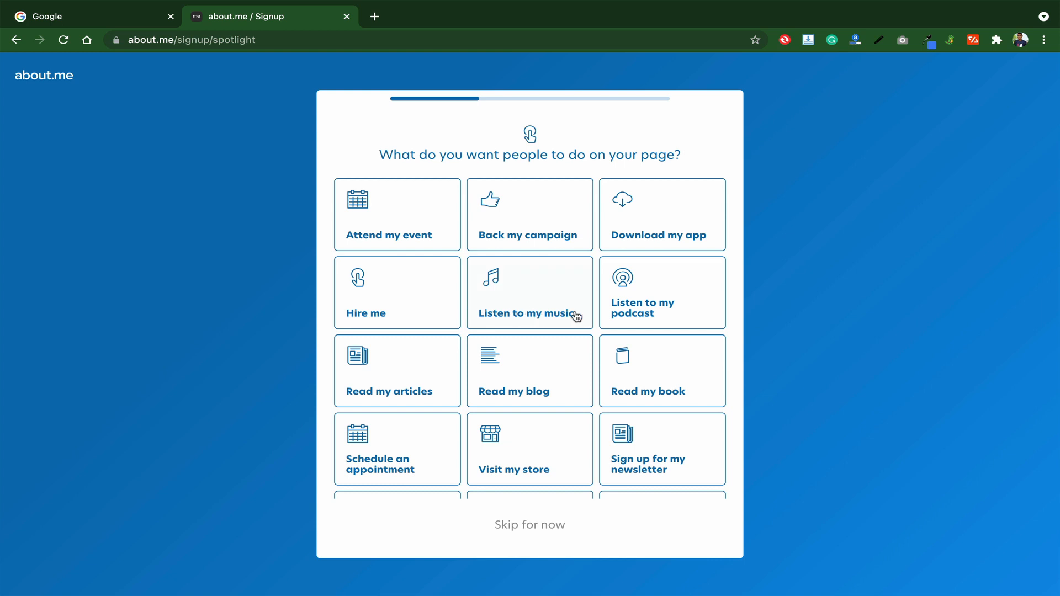
{"action": "scroll", "coordinate": [576, 316], "scroll_direction": "down", "scroll_amount": 1}
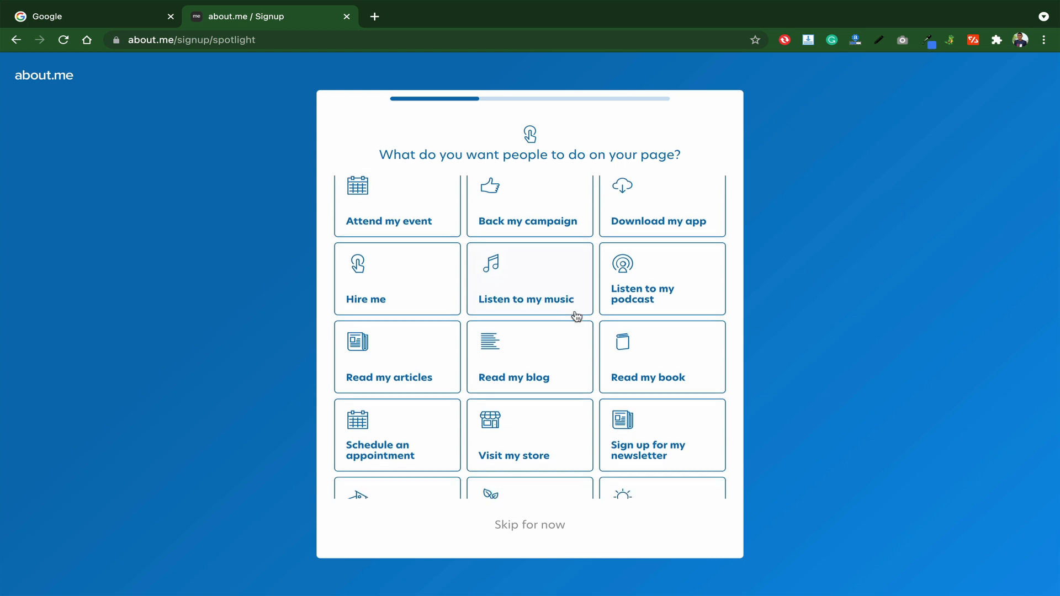
{"action": "scroll", "coordinate": [576, 316], "scroll_direction": "down", "scroll_amount": 1}
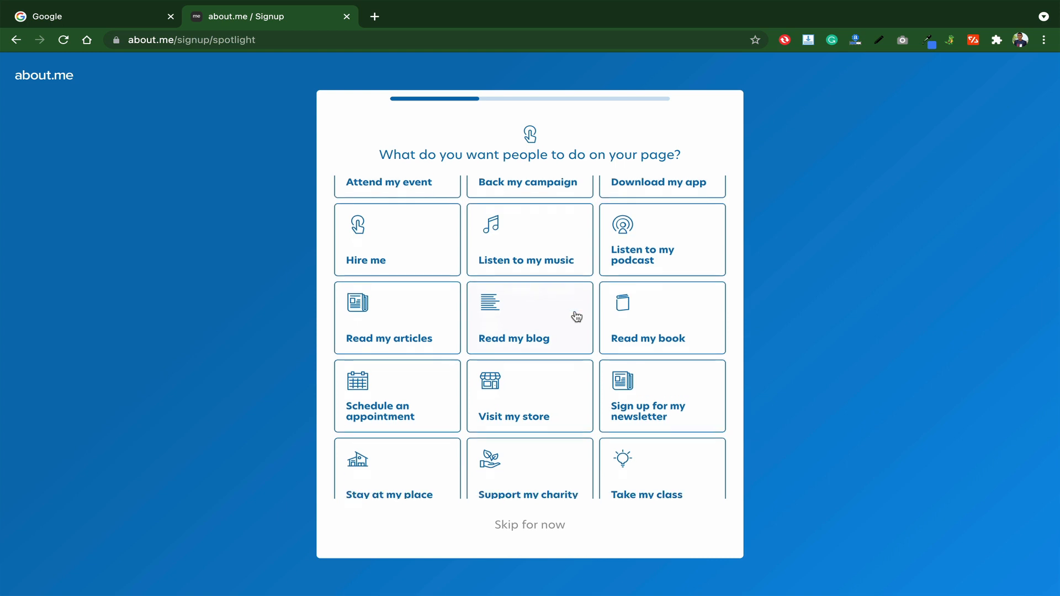
{"action": "scroll", "coordinate": [576, 316], "scroll_direction": "up", "scroll_amount": 1}
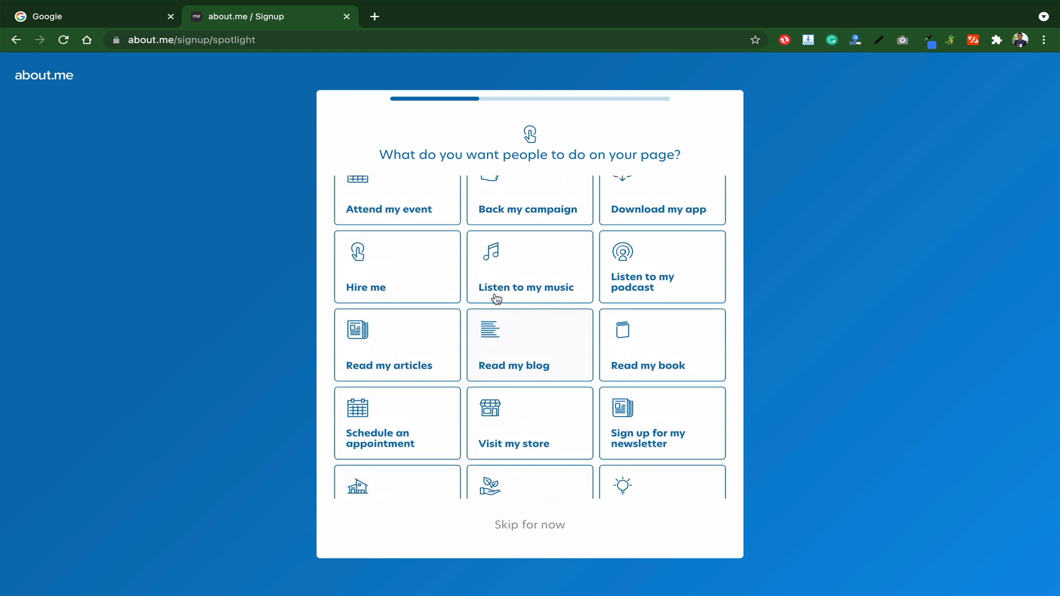
{"action": "left_click", "coordinate": [403, 282]}
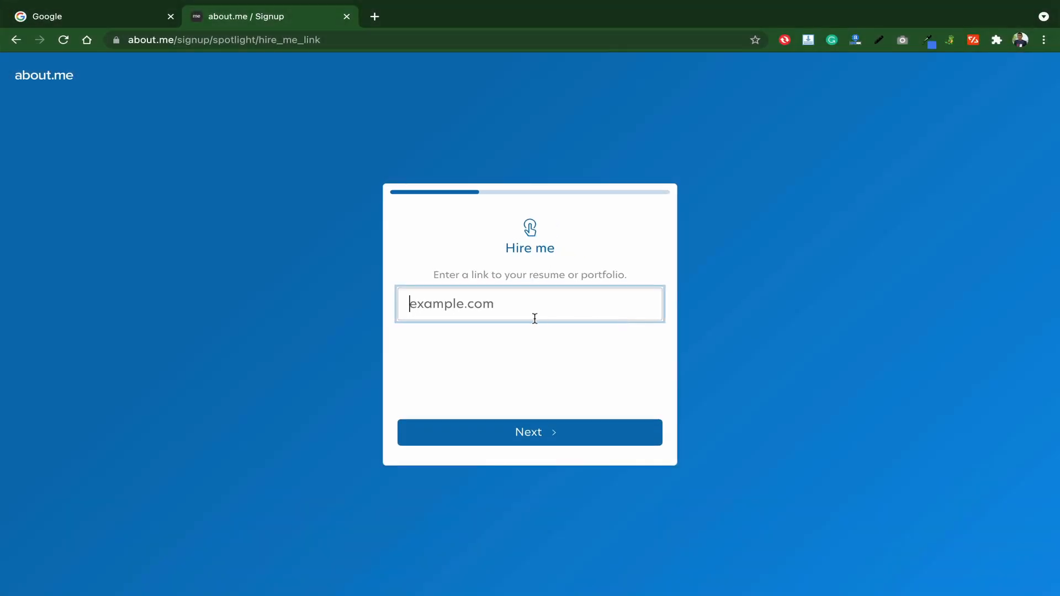
{"action": "type", "text": "https://smd.com.ng"}
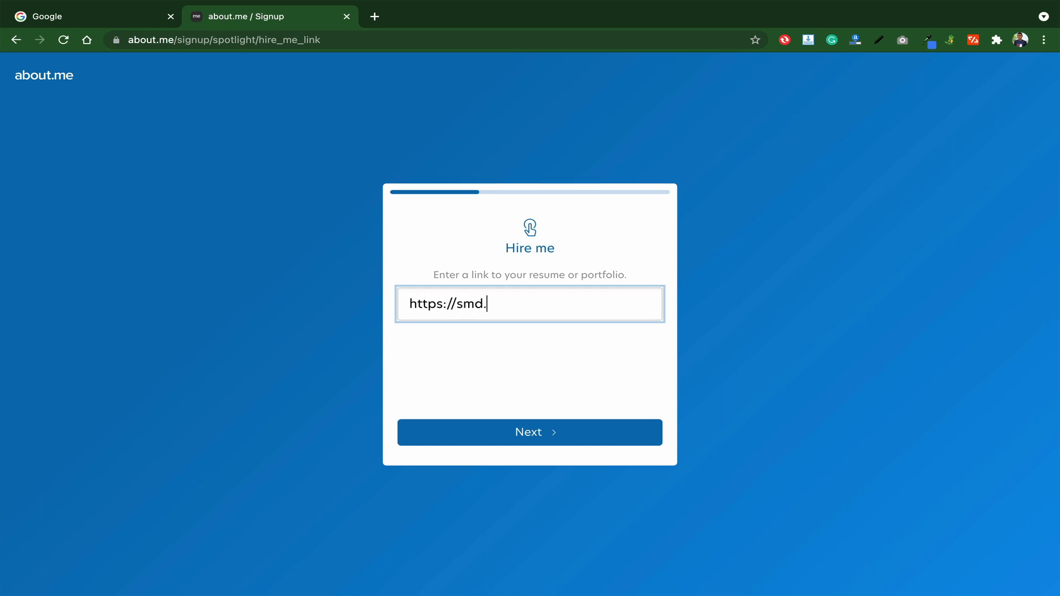
{"action": "left_click", "coordinate": [535, 429]}
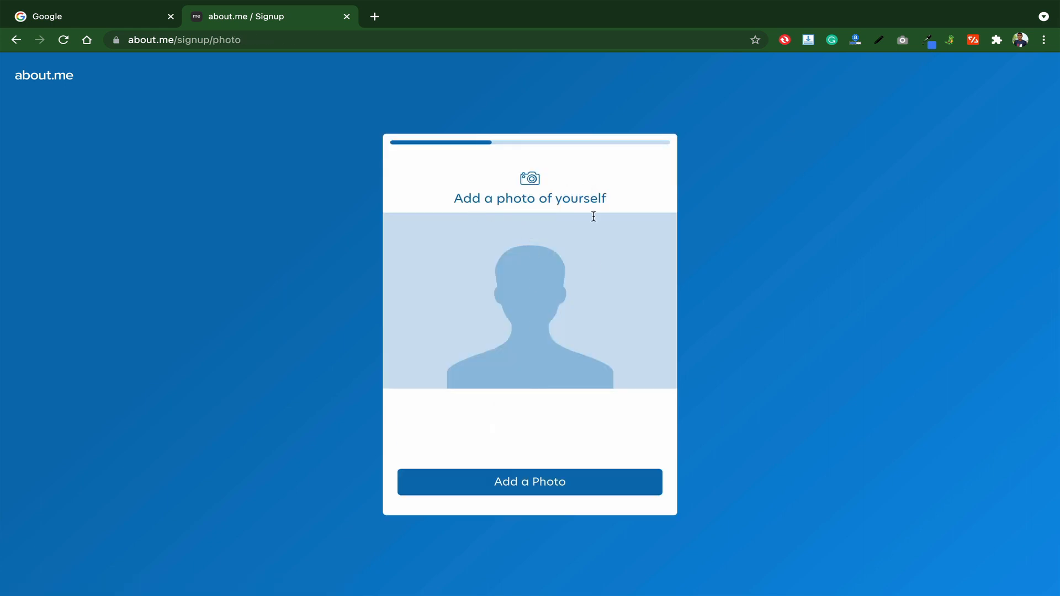
- Upload SMD-ART 3.jpg as the profile photo and accept it
{"action": "left_click", "coordinate": [532, 481]}
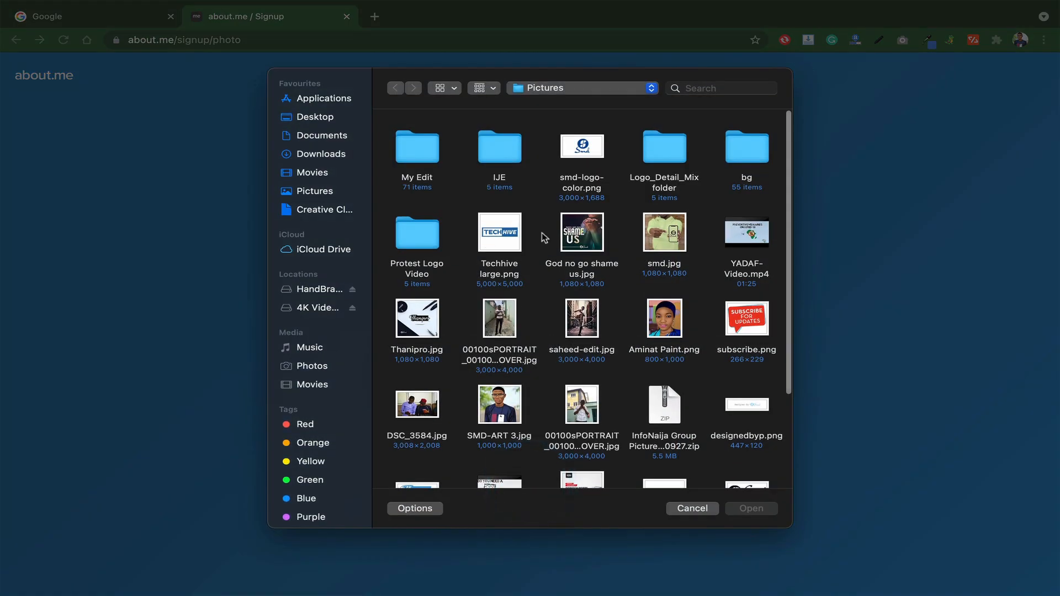
{"action": "double_click", "coordinate": [503, 400]}
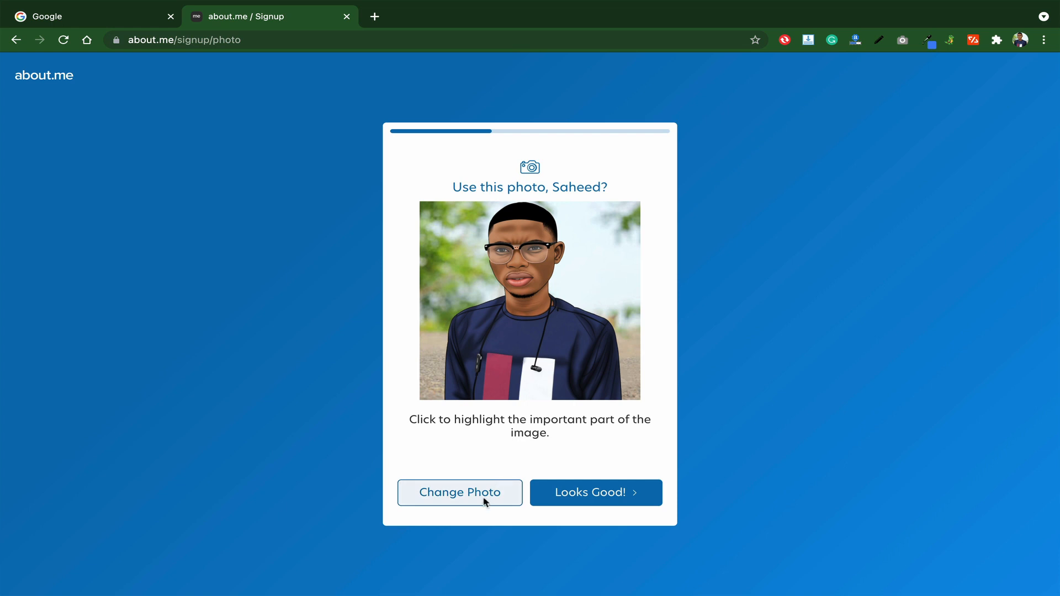
{"action": "left_click", "coordinate": [581, 496]}
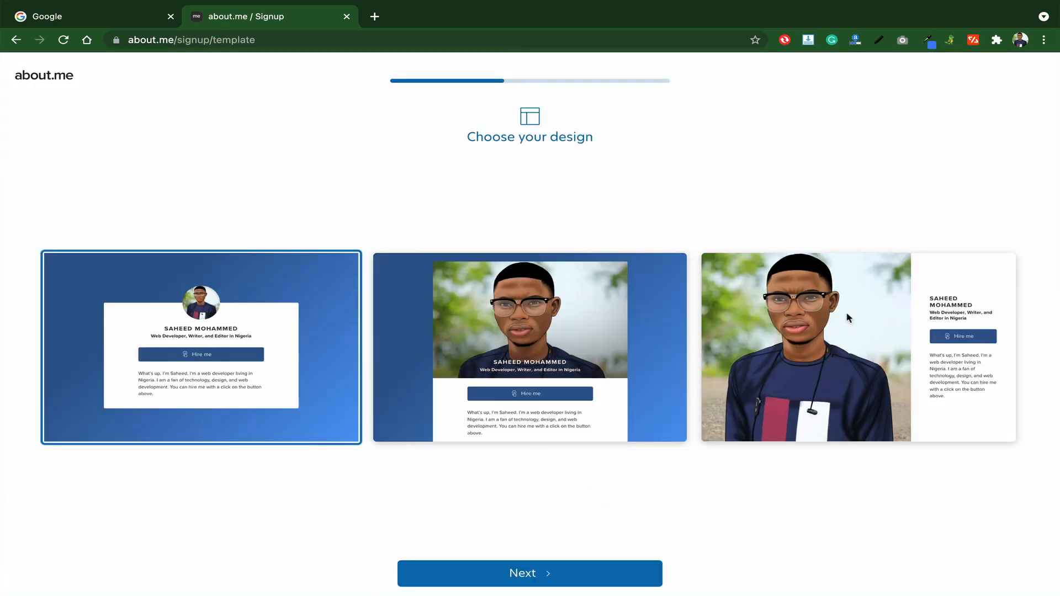
- Pick the layout with the large photo above the bio
{"action": "scroll", "coordinate": [834, 426], "scroll_direction": "down", "scroll_amount": 1}
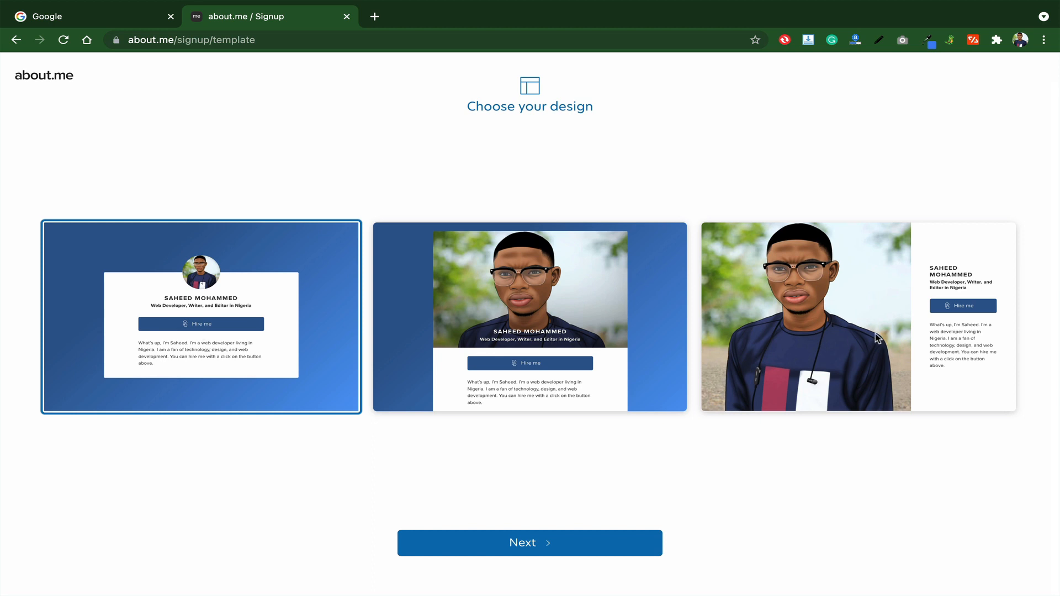
{"action": "left_click", "coordinate": [570, 341]}
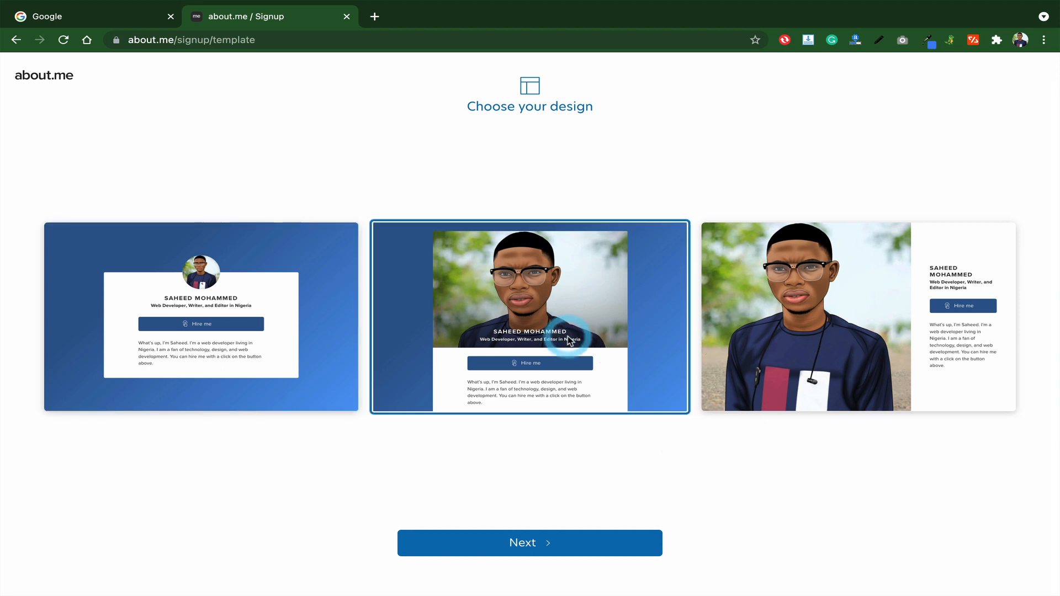
{"action": "left_click", "coordinate": [573, 545]}
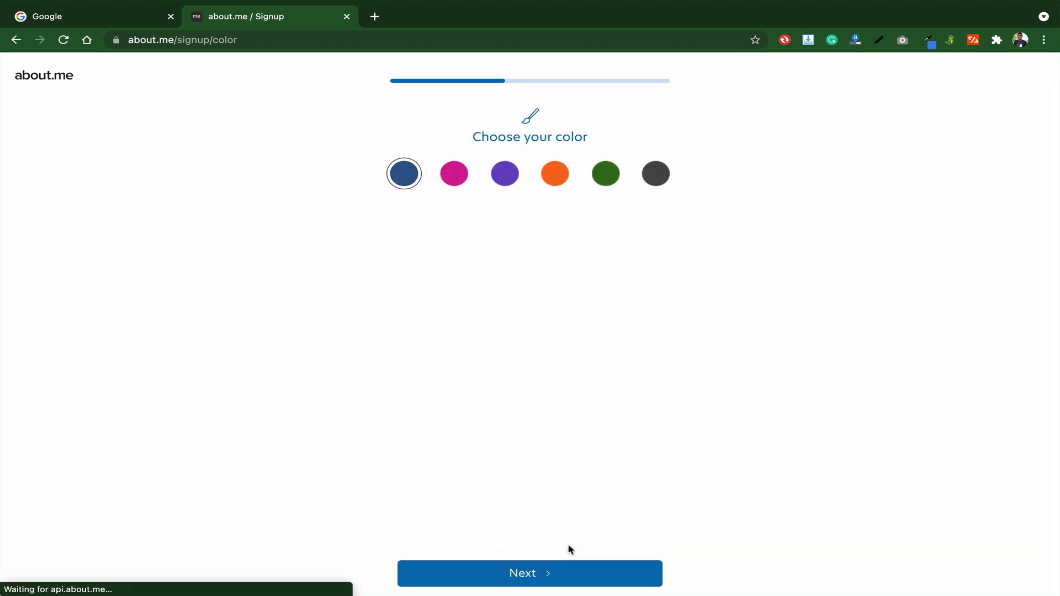
- Preview pink, then keep the blue colour scheme
{"action": "scroll", "coordinate": [558, 403], "scroll_direction": "down", "scroll_amount": 1}
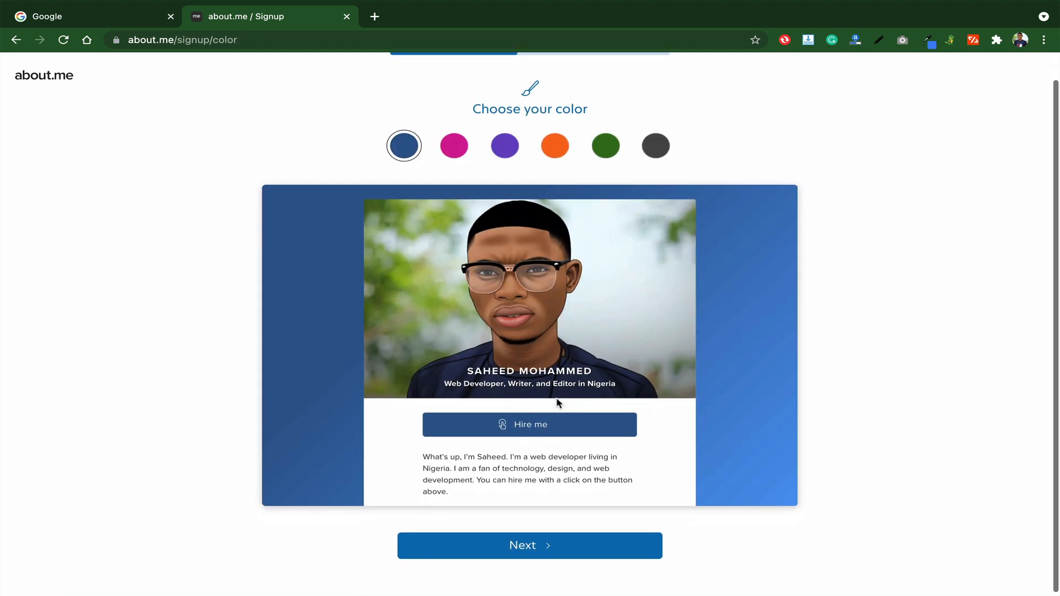
{"action": "left_click", "coordinate": [454, 147]}
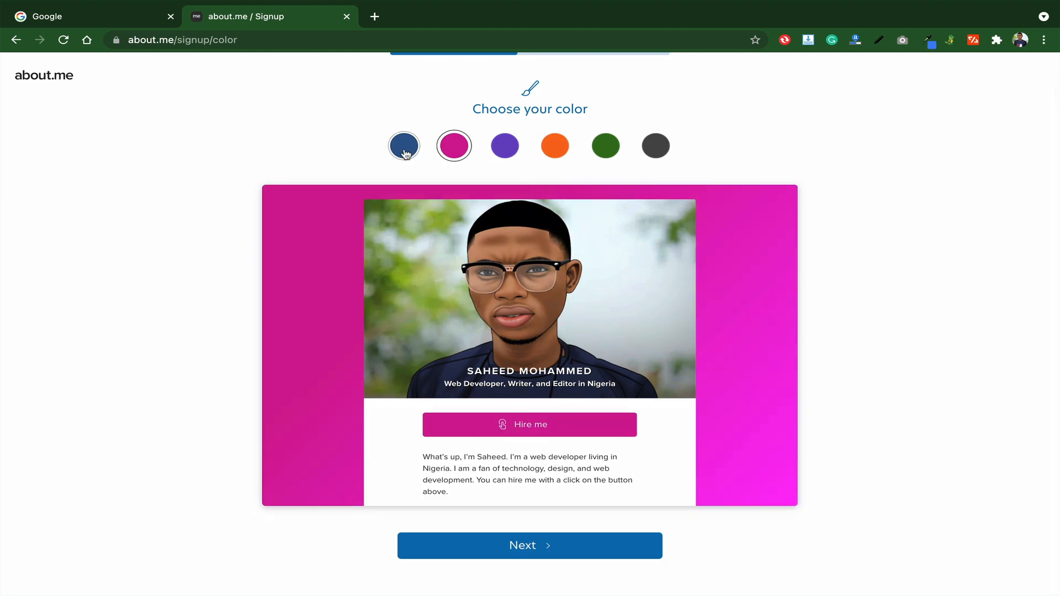
{"action": "left_click", "coordinate": [405, 152]}
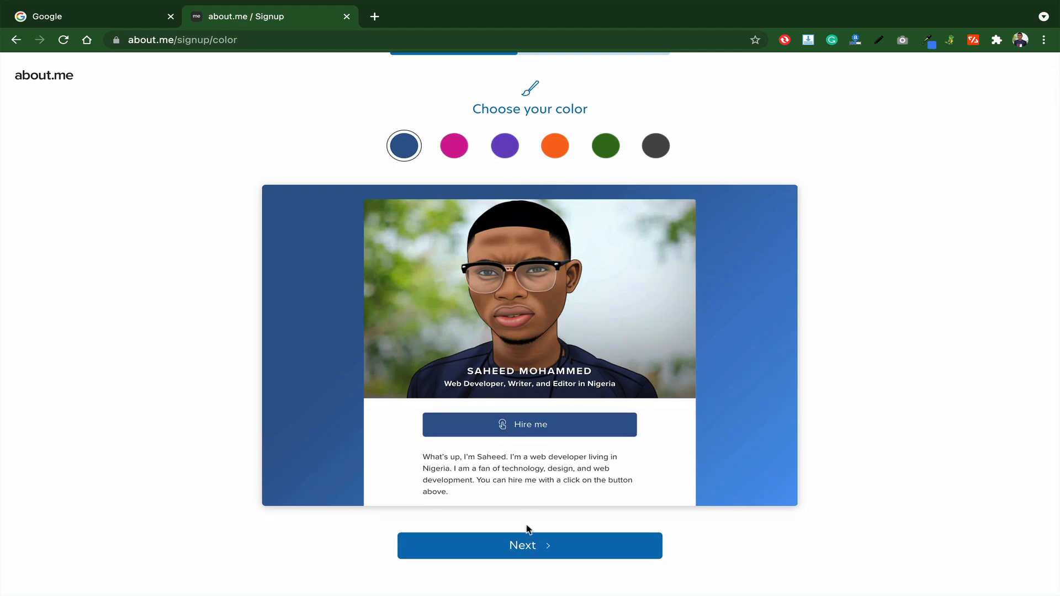
{"action": "left_click", "coordinate": [527, 555]}
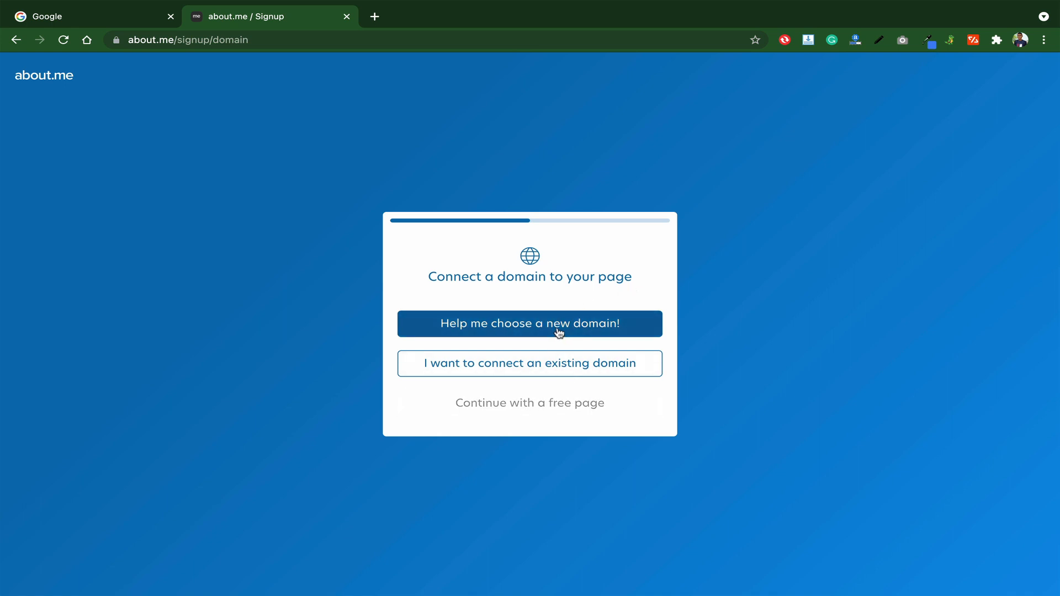
- Continue without a domain and set the page username to smdtech
{"action": "left_click", "coordinate": [559, 411]}
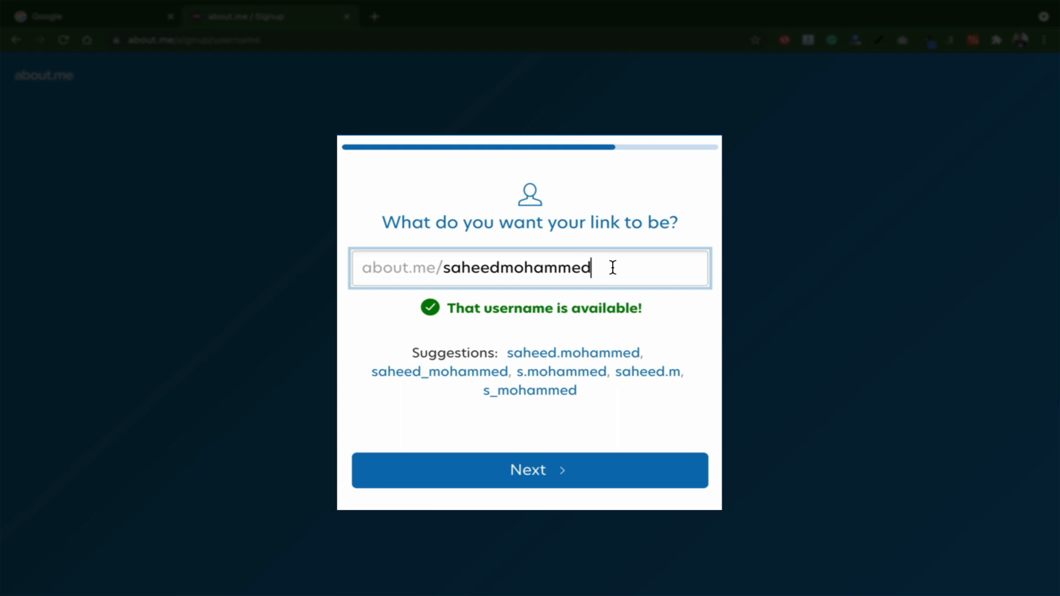
{"action": "left_click_drag", "start_coordinate": [613, 268], "coordinate": [452, 270]}
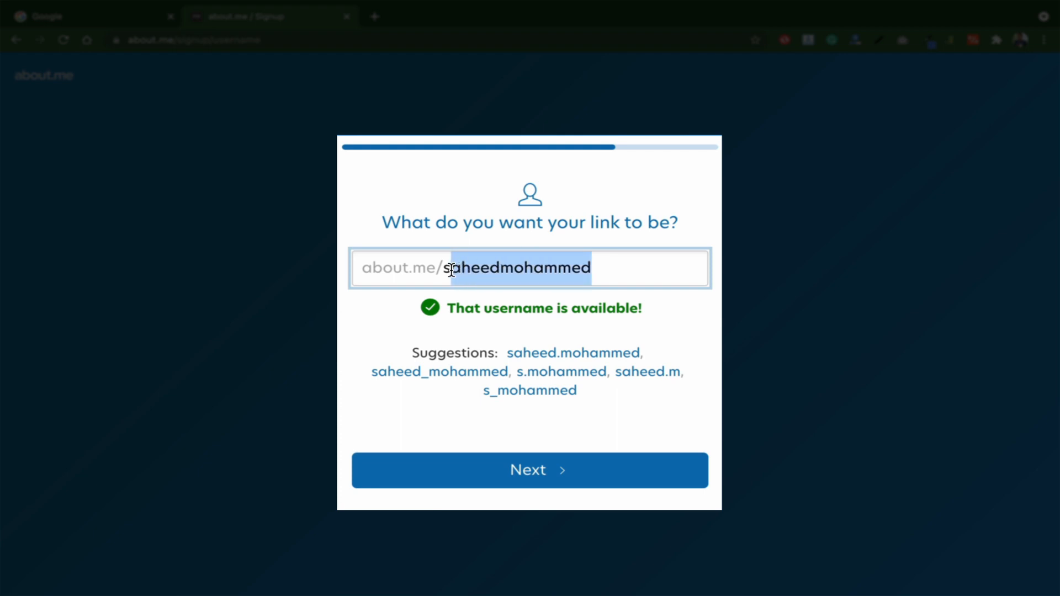
{"action": "type", "text": "mdt"}
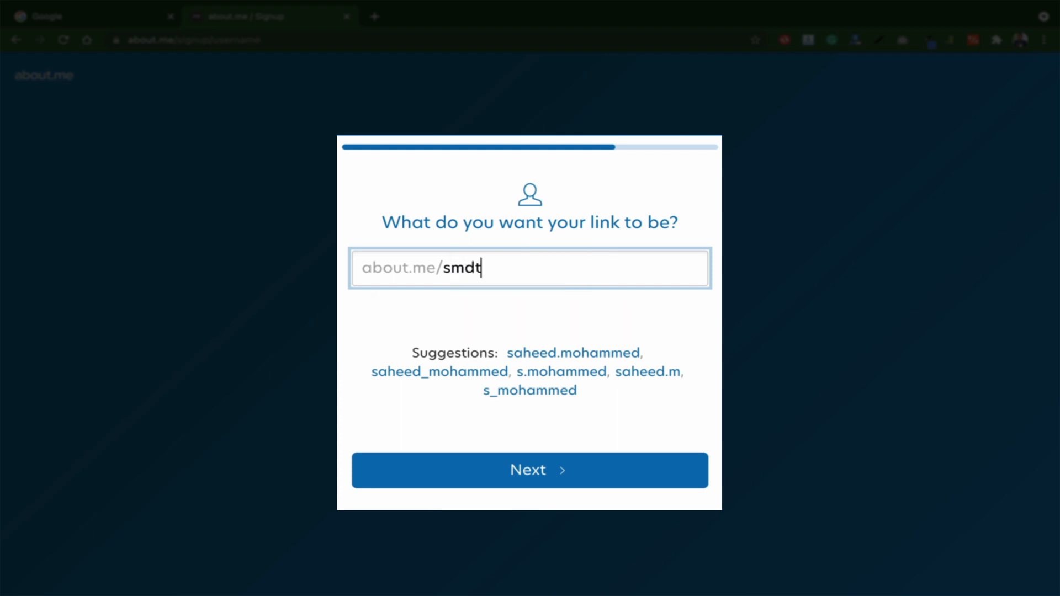
{"action": "type", "text": "ech"}
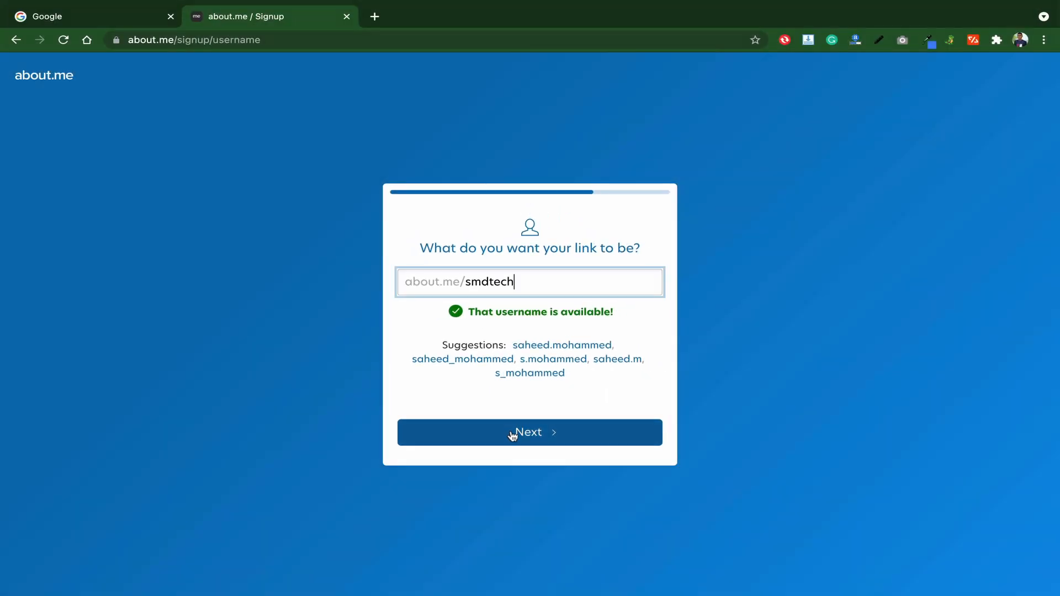
{"action": "left_click", "coordinate": [512, 436]}
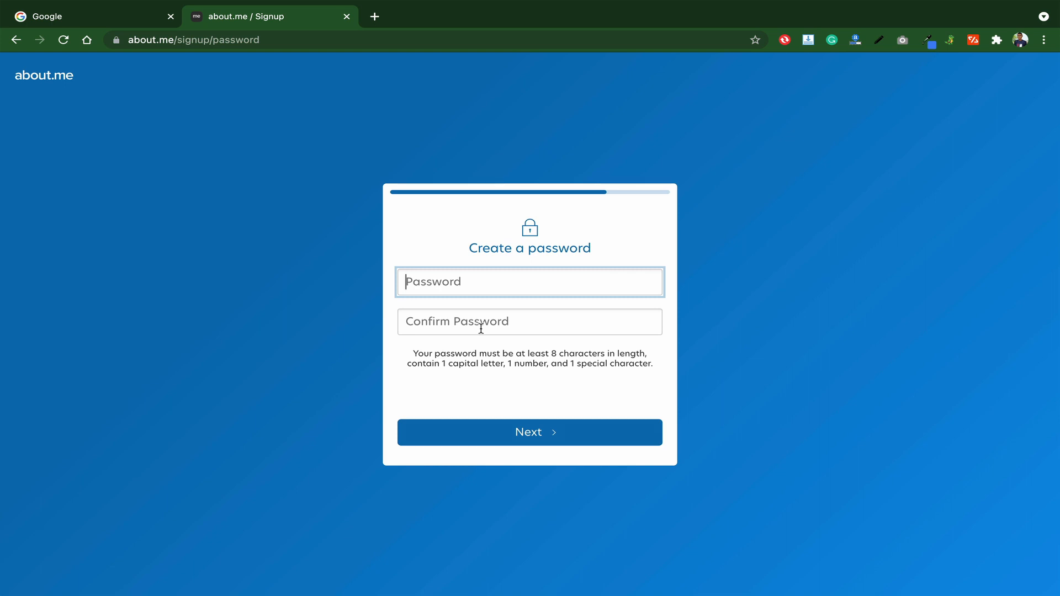
- Create and confirm the account password, saving it in Chrome
{"action": "type", "text": "••"}
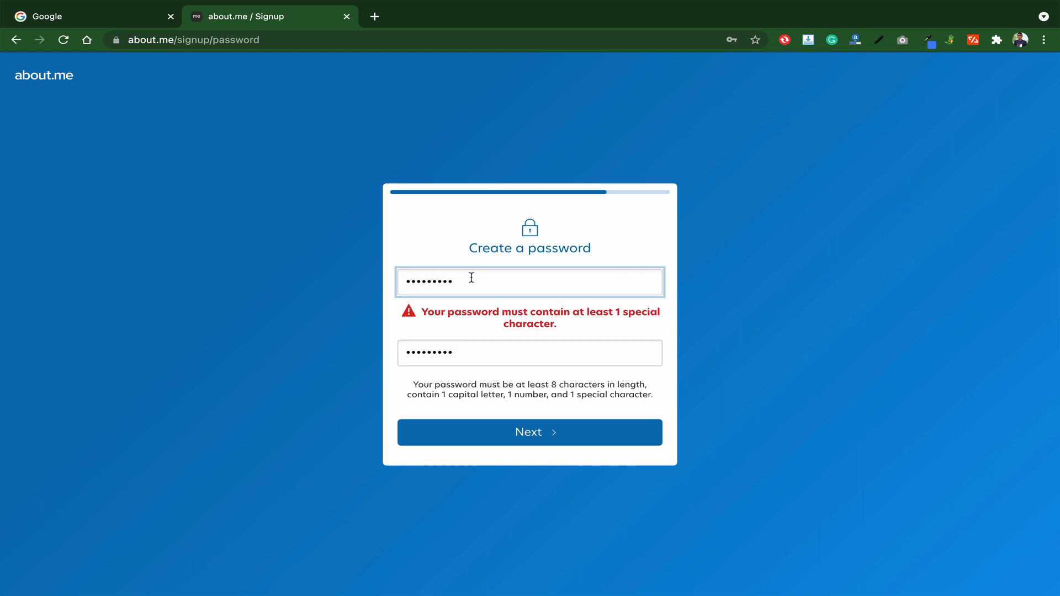
{"action": "type", "text": "•"}
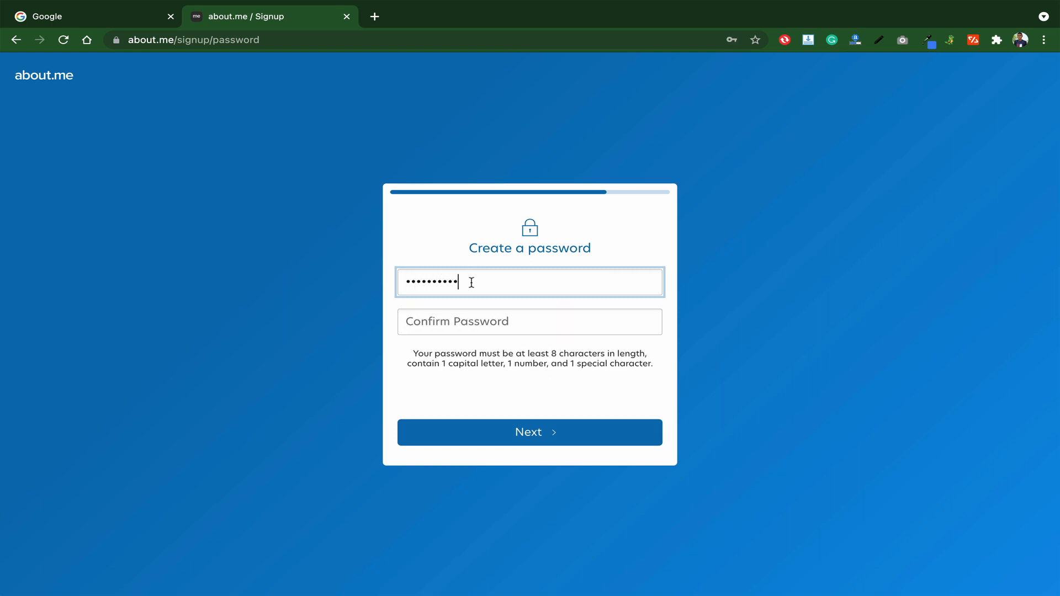
{"action": "left_click", "coordinate": [477, 320]}
{"action": "type", "text": "••"}
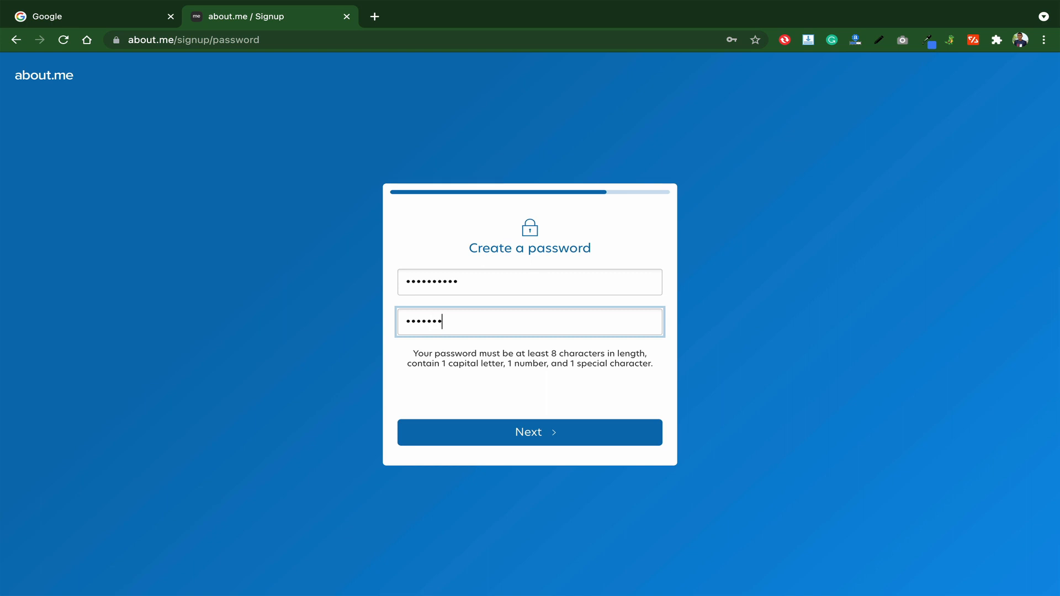
{"action": "type", "text": "••••••••"}
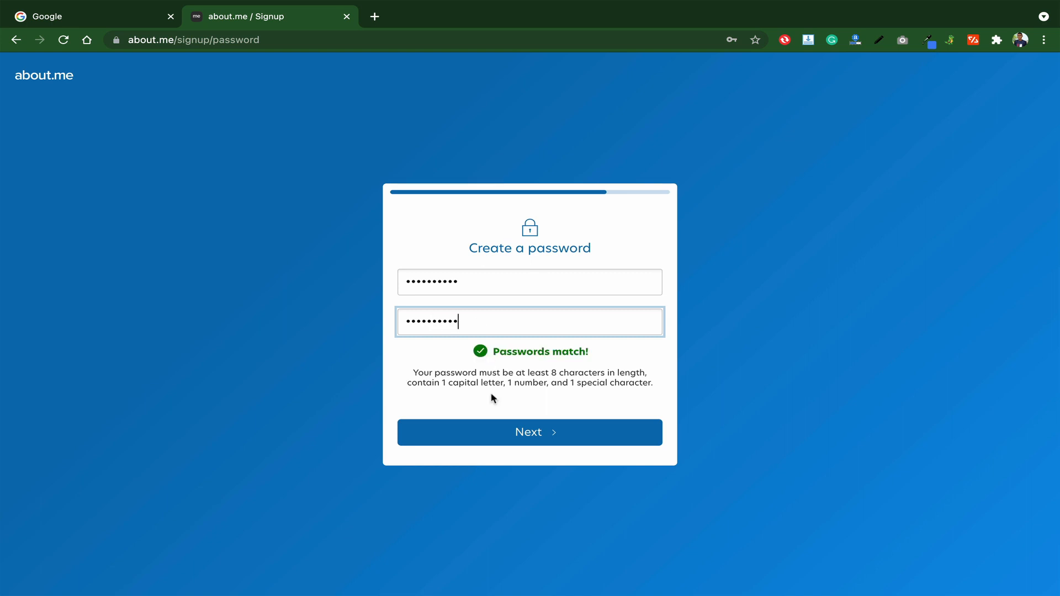
{"action": "left_click", "coordinate": [500, 431]}
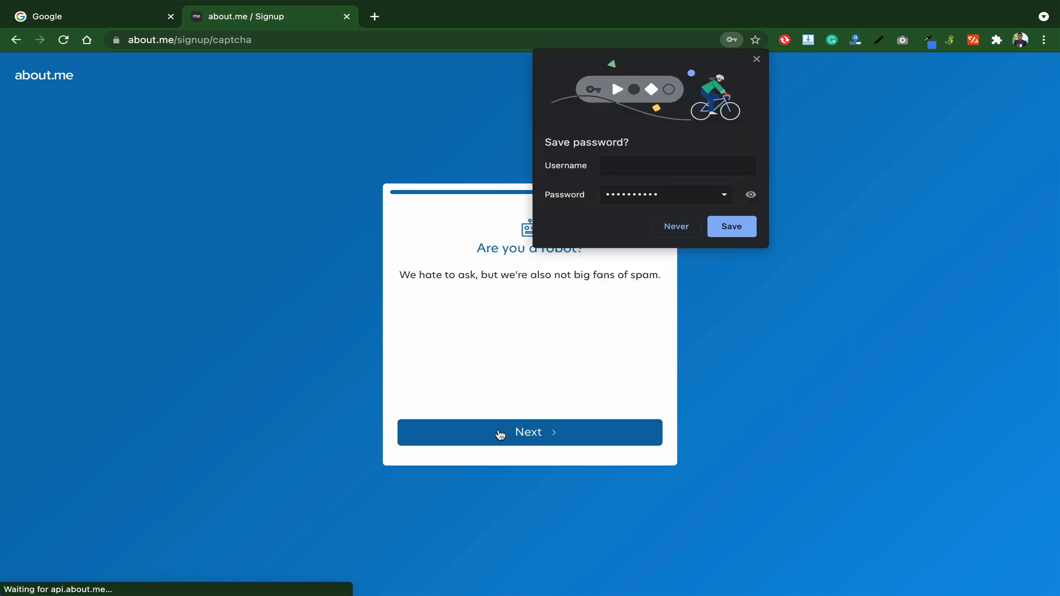
{"action": "left_click", "coordinate": [730, 227]}
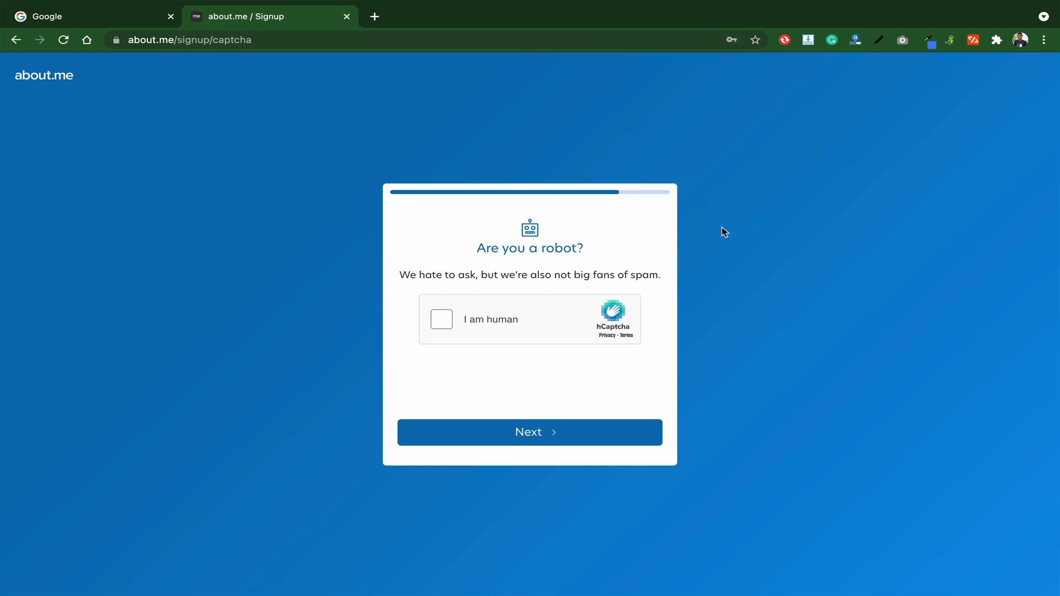
- Pass the 'I am human' check by solving the motorcycle image challenge
{"action": "left_click", "coordinate": [446, 324]}
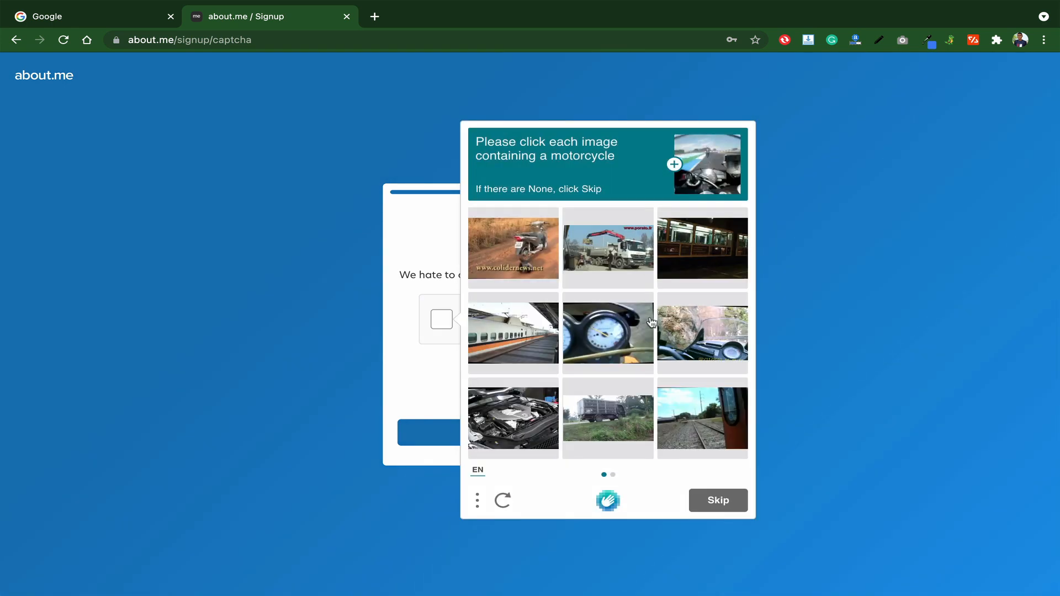
{"action": "left_click", "coordinate": [535, 250]}
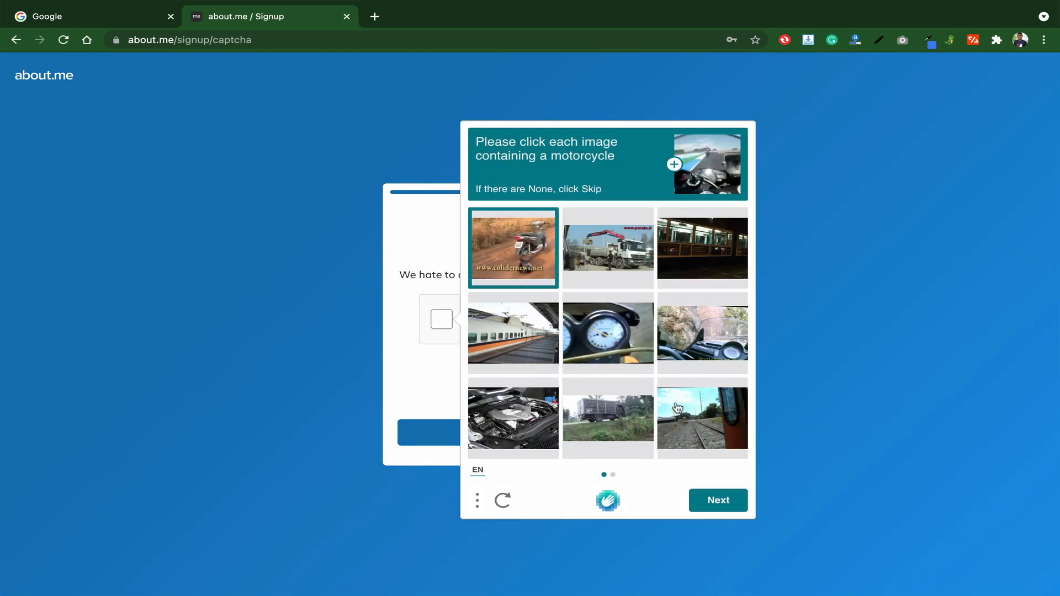
{"action": "left_click", "coordinate": [718, 501]}
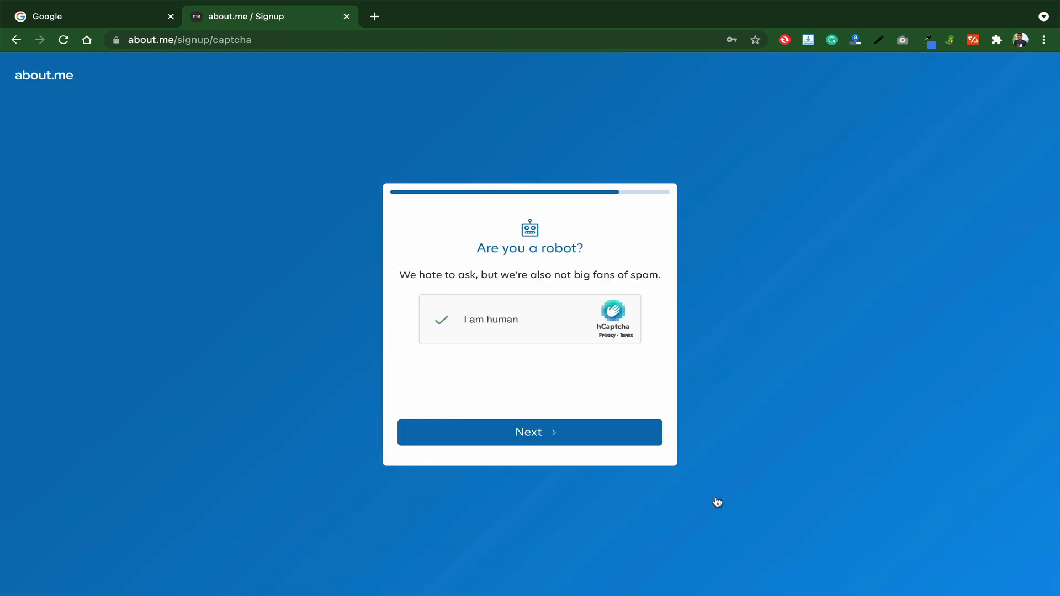
{"action": "left_click", "coordinate": [521, 439]}
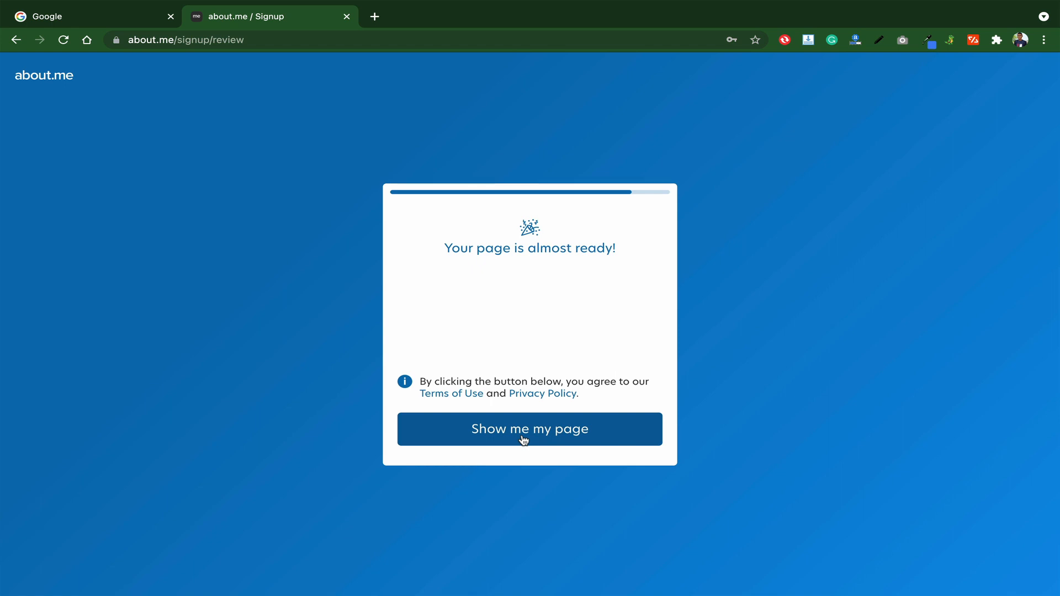
- Choose 'Show me my page' to finish sign-up and load about.me/smdtech
{"action": "left_click", "coordinate": [523, 440]}
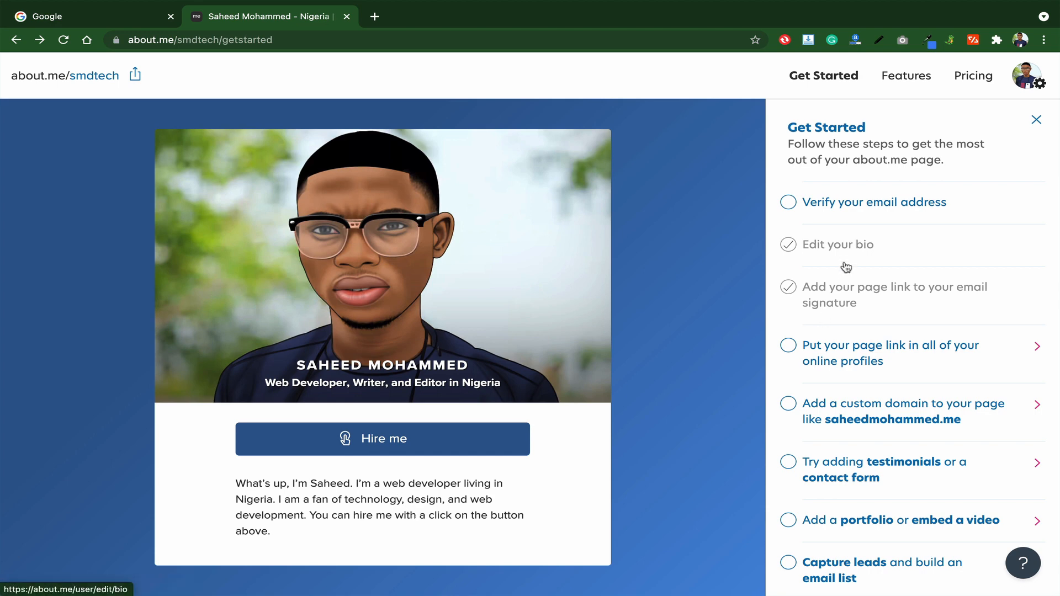
- Replace the default bio with the pasted text about graphic design, branding, web design and video editing, and save
{"action": "left_click", "coordinate": [843, 246]}
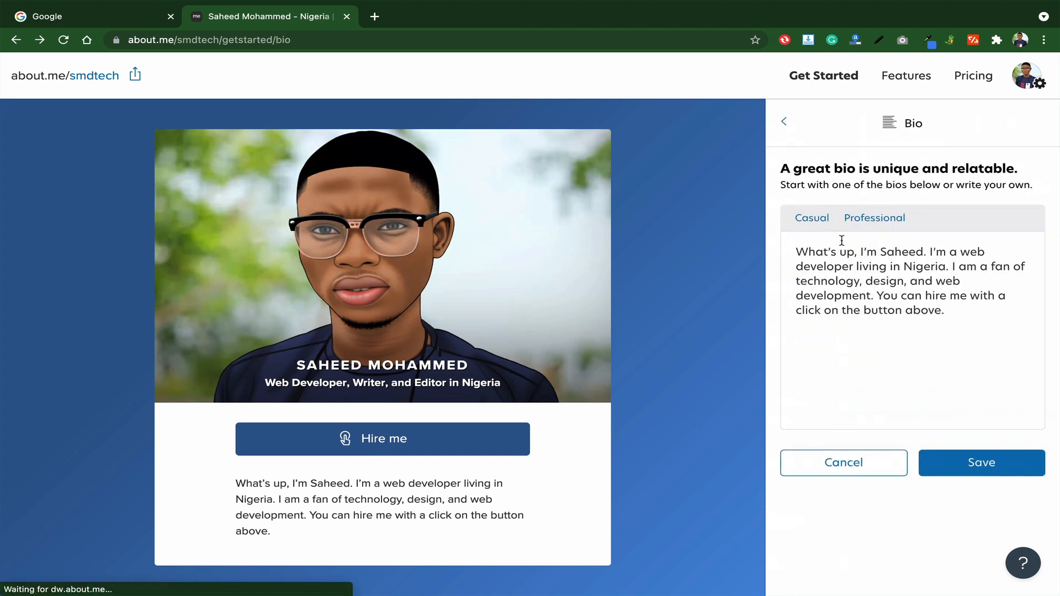
{"action": "left_click_drag", "start_coordinate": [951, 303], "coordinate": [794, 250]}
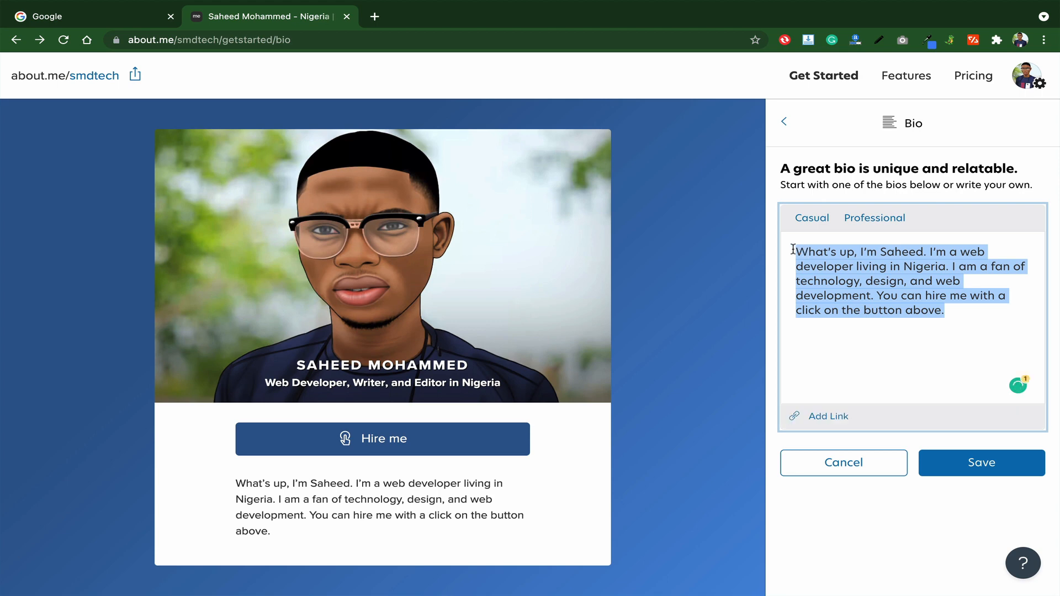
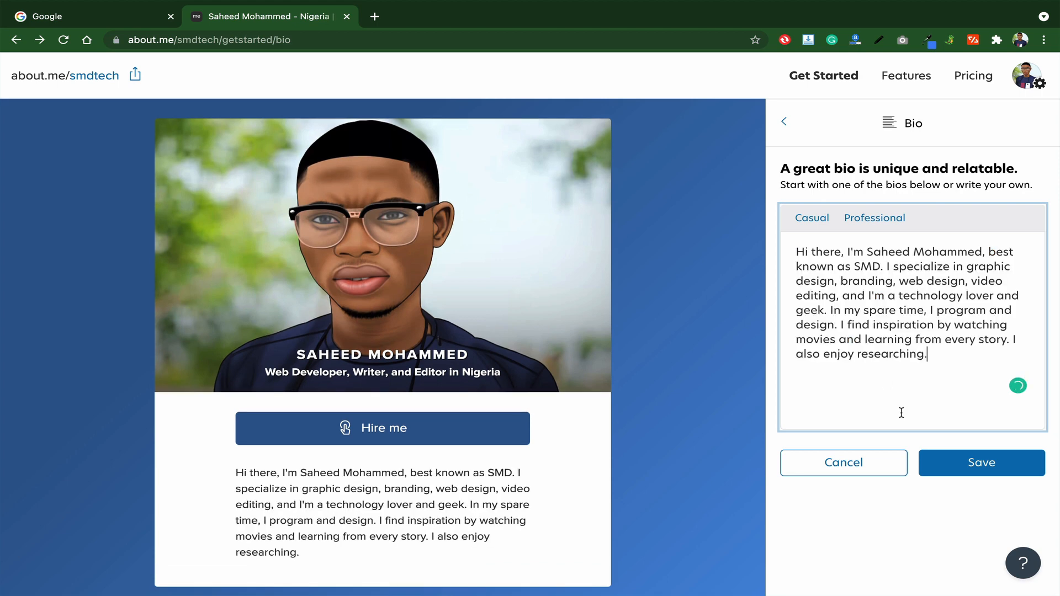
{"action": "left_click", "coordinate": [957, 466]}
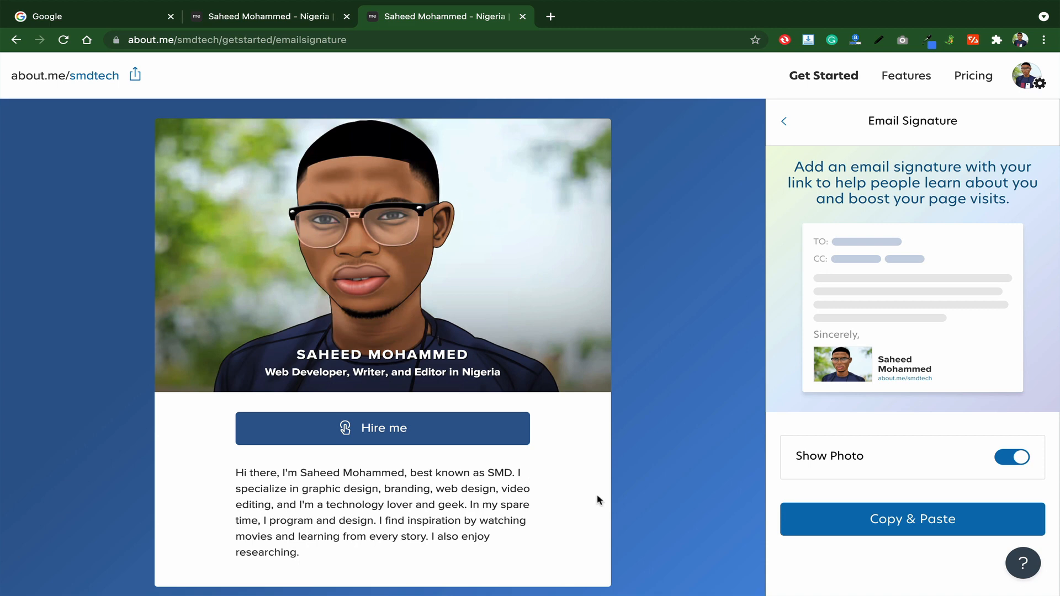
- In Design & Color, apply the split layout with a large portrait beside the name and bio
{"action": "left_click", "coordinate": [1037, 86]}
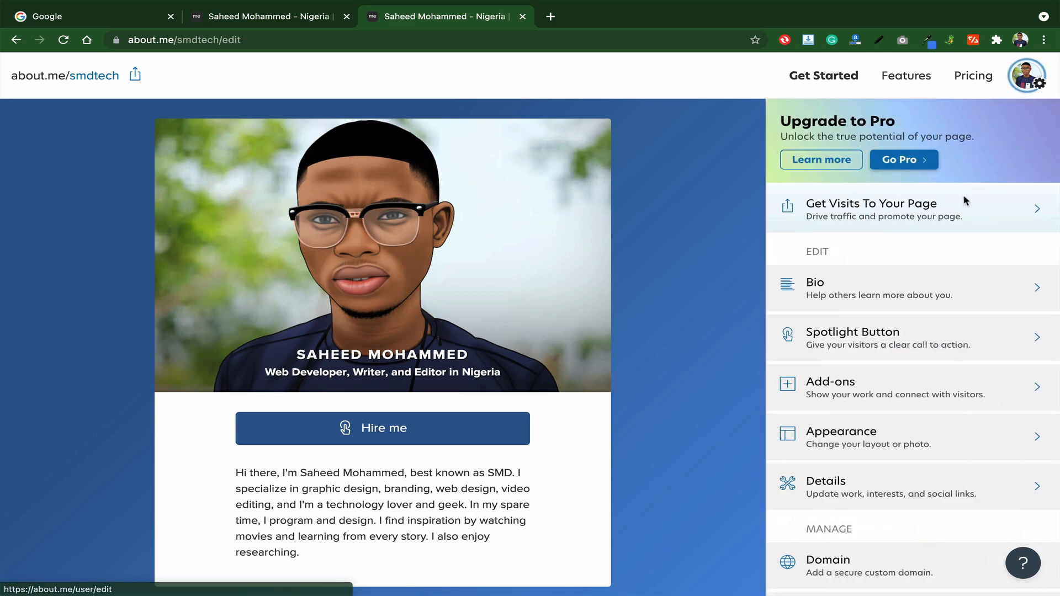
{"action": "scroll", "coordinate": [937, 315], "scroll_direction": "down", "scroll_amount": 1}
{"action": "left_click", "coordinate": [917, 391]}
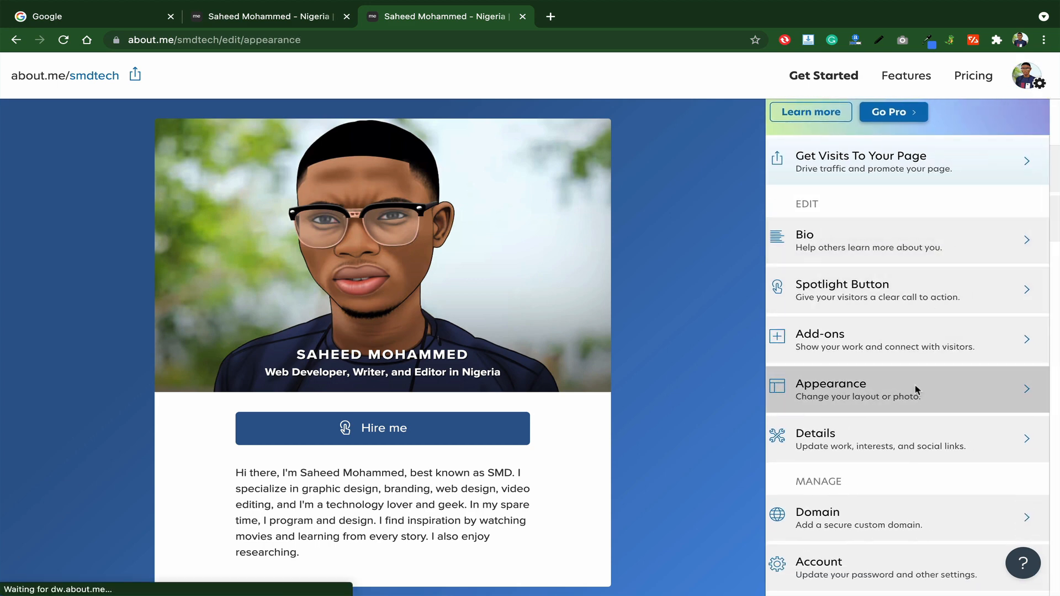
{"action": "left_click", "coordinate": [875, 221]}
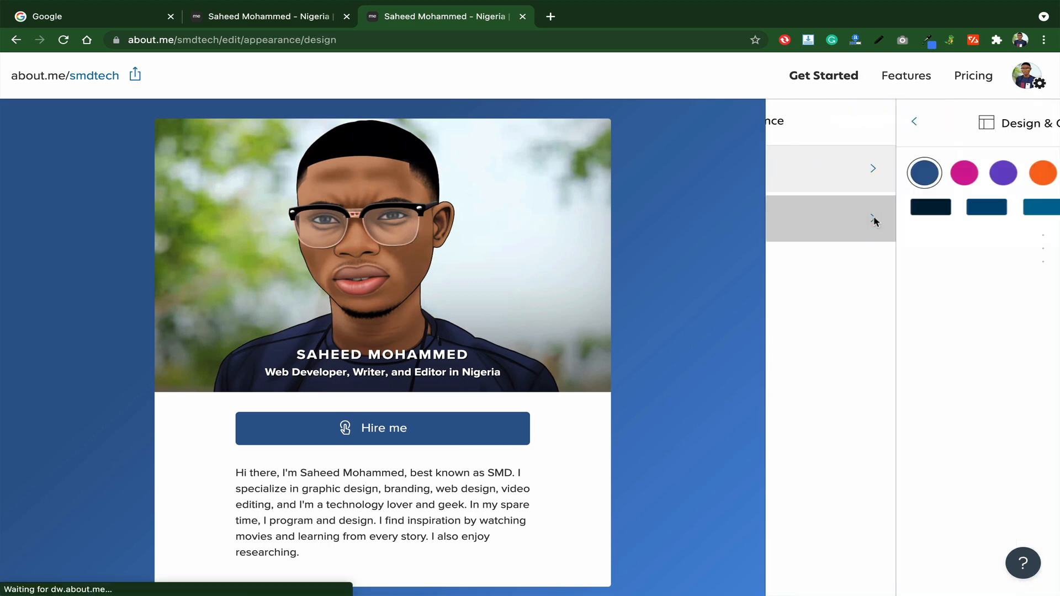
{"action": "scroll", "coordinate": [884, 330], "scroll_direction": "down", "scroll_amount": 1}
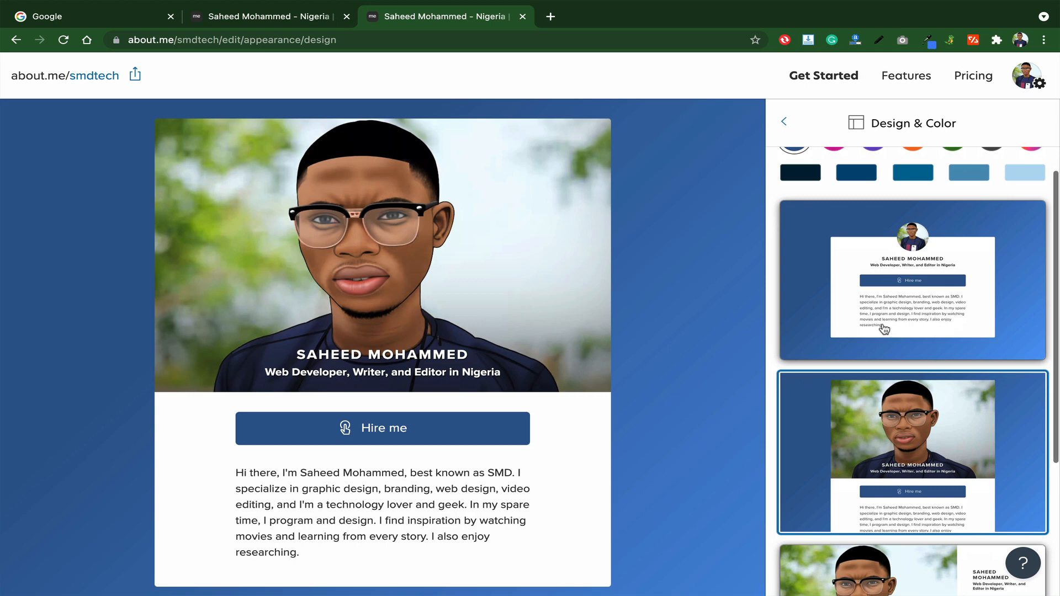
{"action": "left_click", "coordinate": [880, 294]}
{"action": "scroll", "coordinate": [890, 478], "scroll_direction": "down", "scroll_amount": 2}
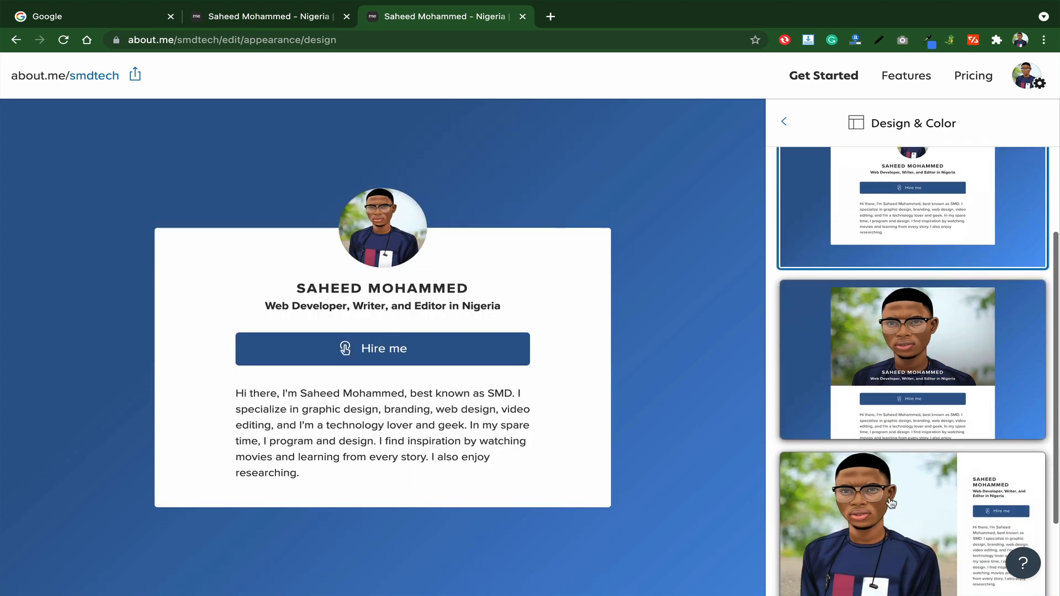
{"action": "left_click", "coordinate": [891, 501]}
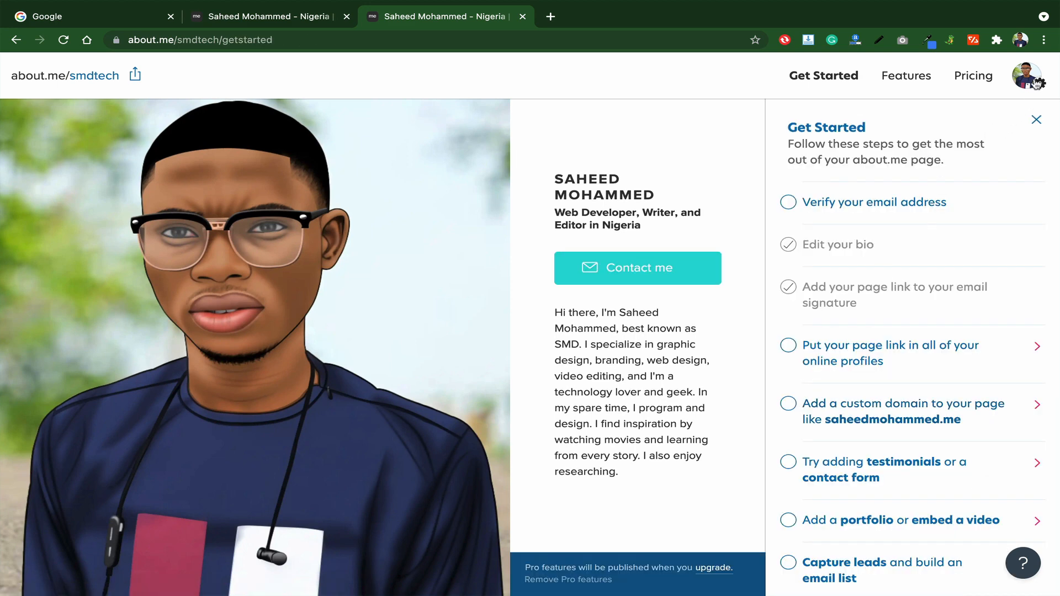
- In Details > Interests, add Programming and Cooking, remove Design, and save
{"action": "left_click", "coordinate": [1035, 85]}
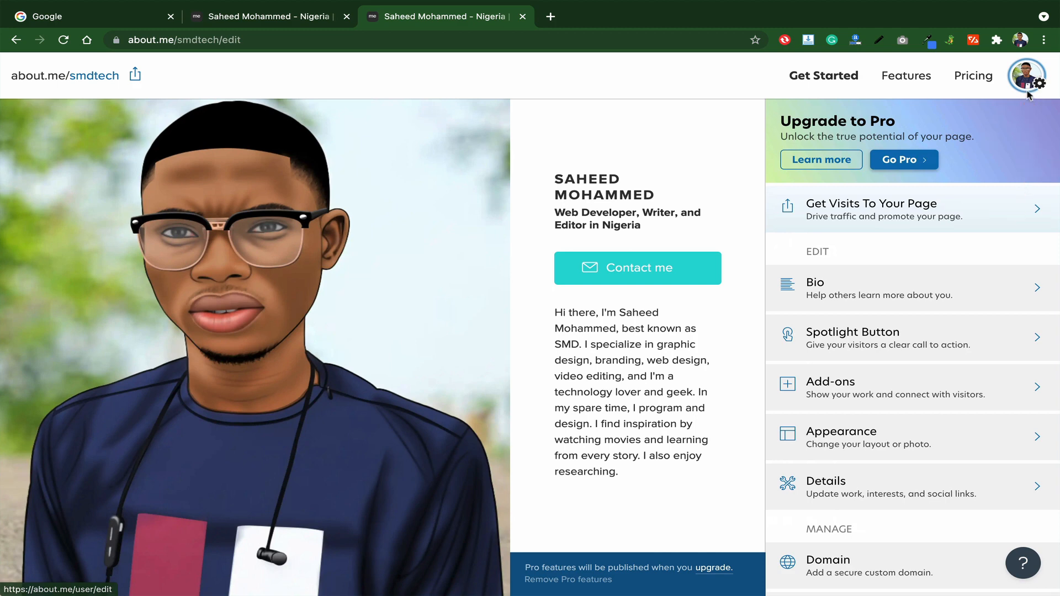
{"action": "scroll", "coordinate": [840, 388], "scroll_direction": "down", "scroll_amount": 2}
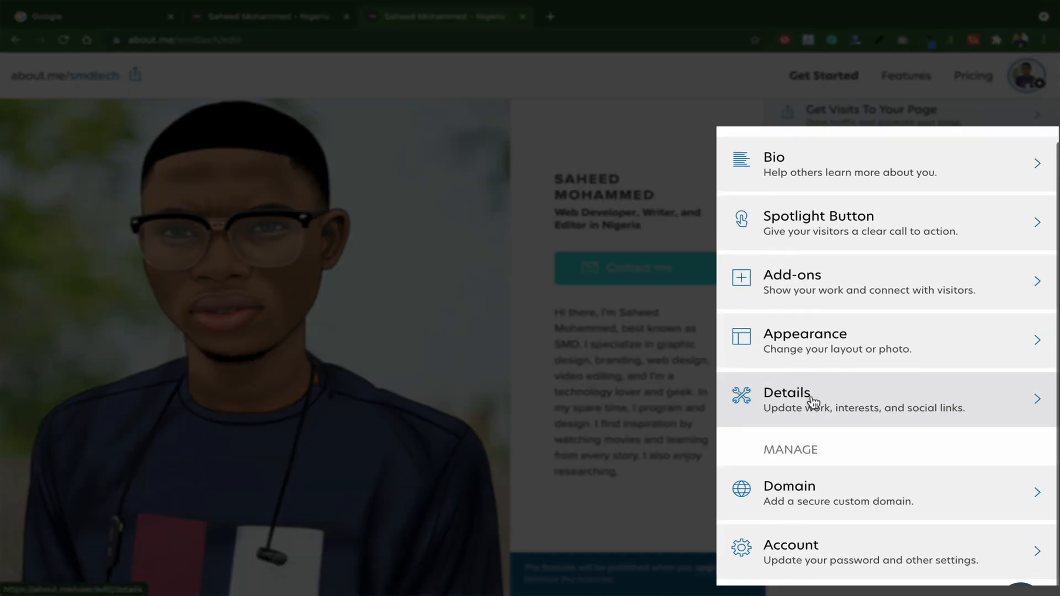
{"action": "left_click", "coordinate": [811, 399]}
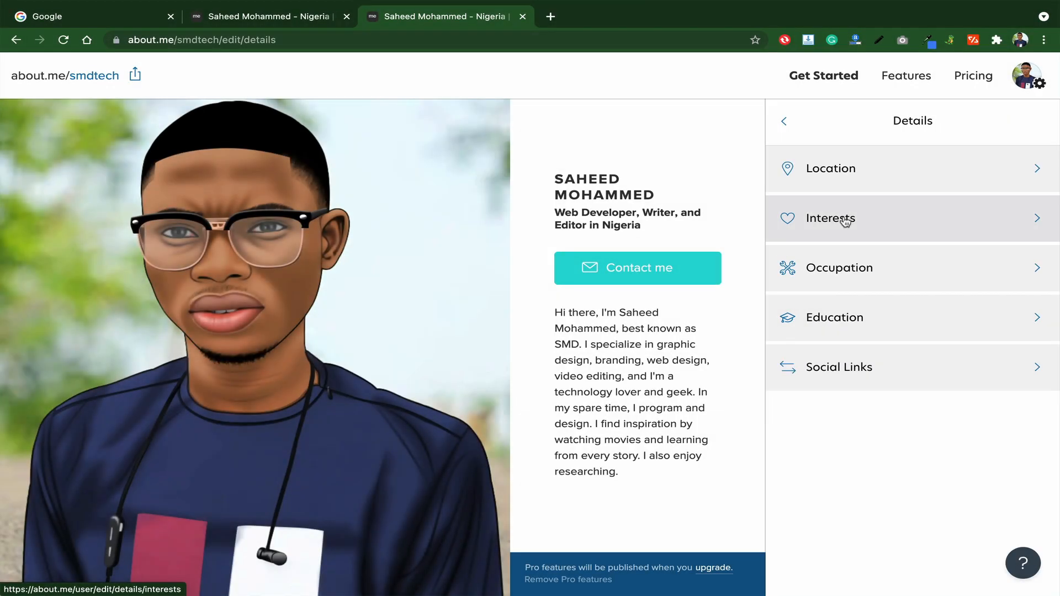
{"action": "left_click", "coordinate": [833, 219]}
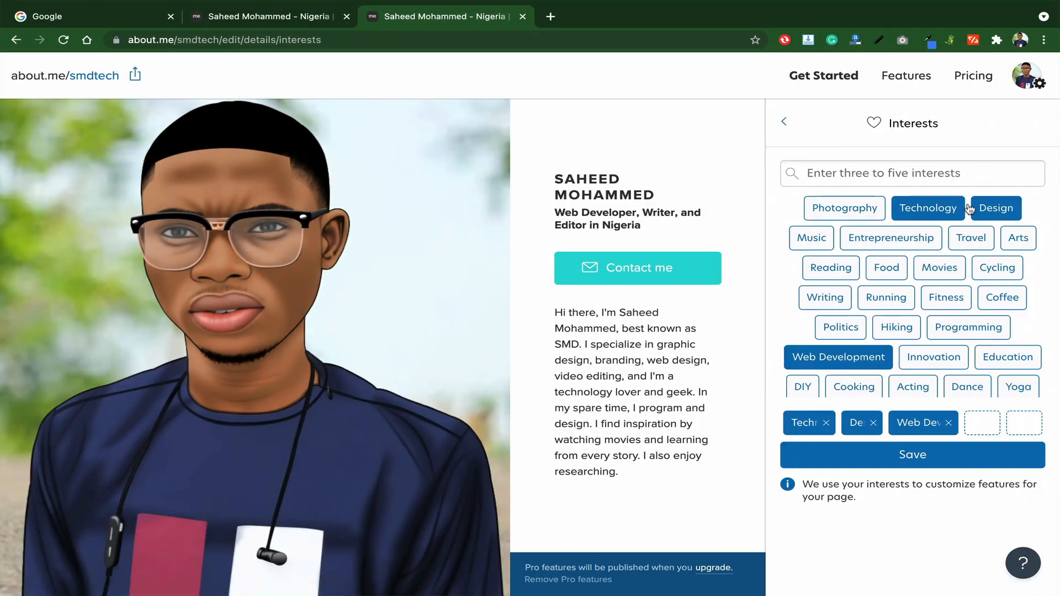
{"action": "scroll", "coordinate": [869, 364], "scroll_direction": "down", "scroll_amount": 1}
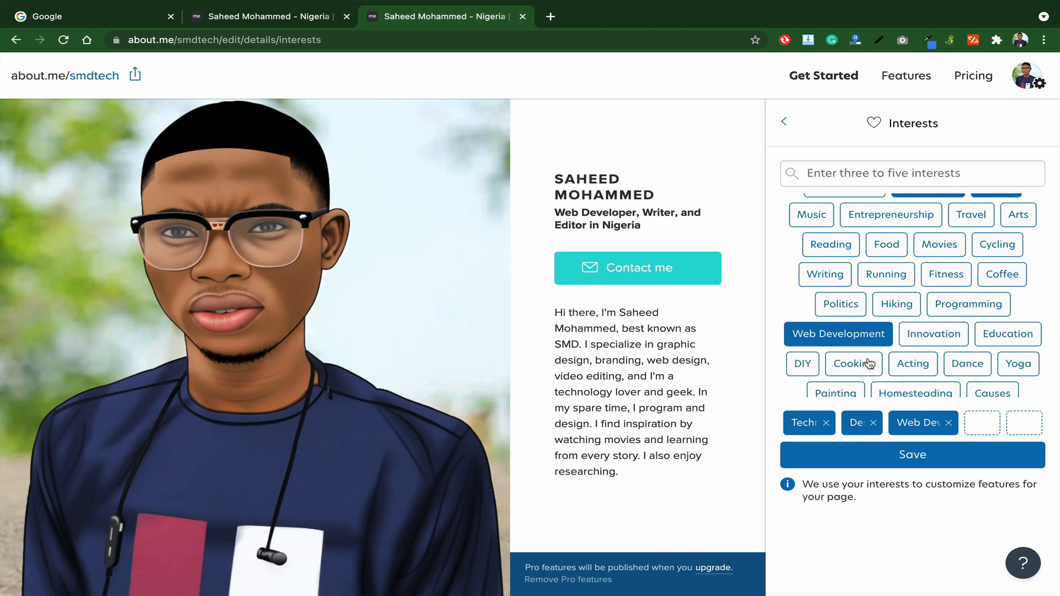
{"action": "scroll", "coordinate": [917, 299], "scroll_direction": "up", "scroll_amount": 1}
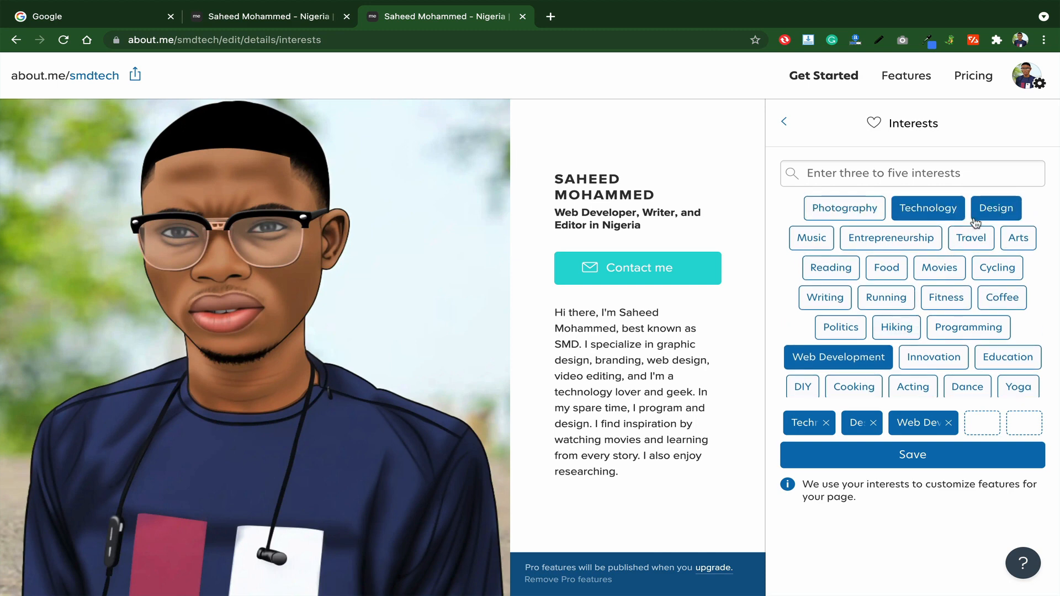
{"action": "left_click", "coordinate": [984, 327]}
{"action": "left_click", "coordinate": [989, 211]}
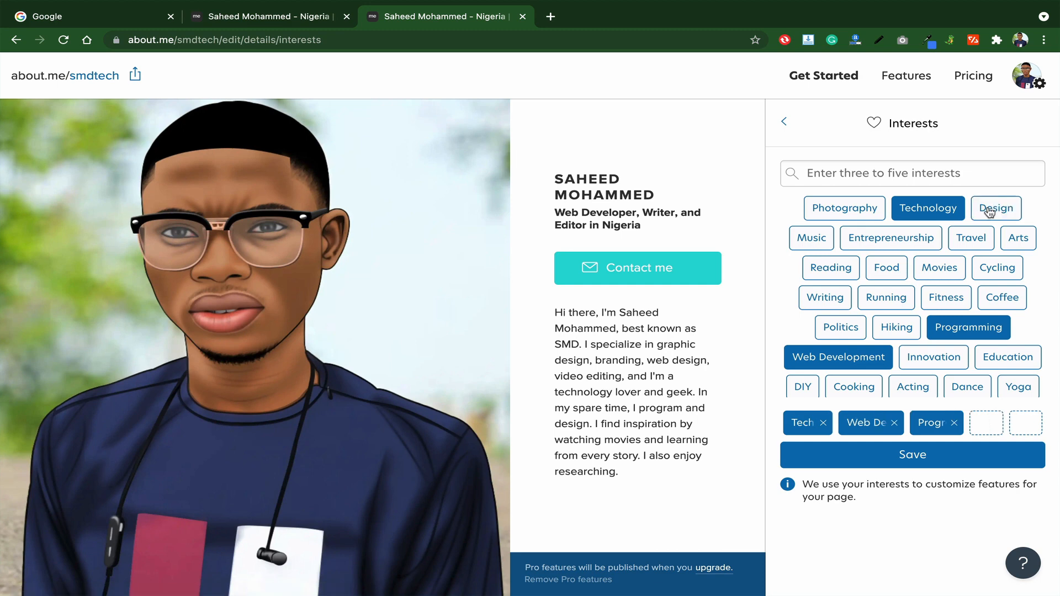
{"action": "scroll", "coordinate": [966, 397], "scroll_direction": "down", "scroll_amount": 3}
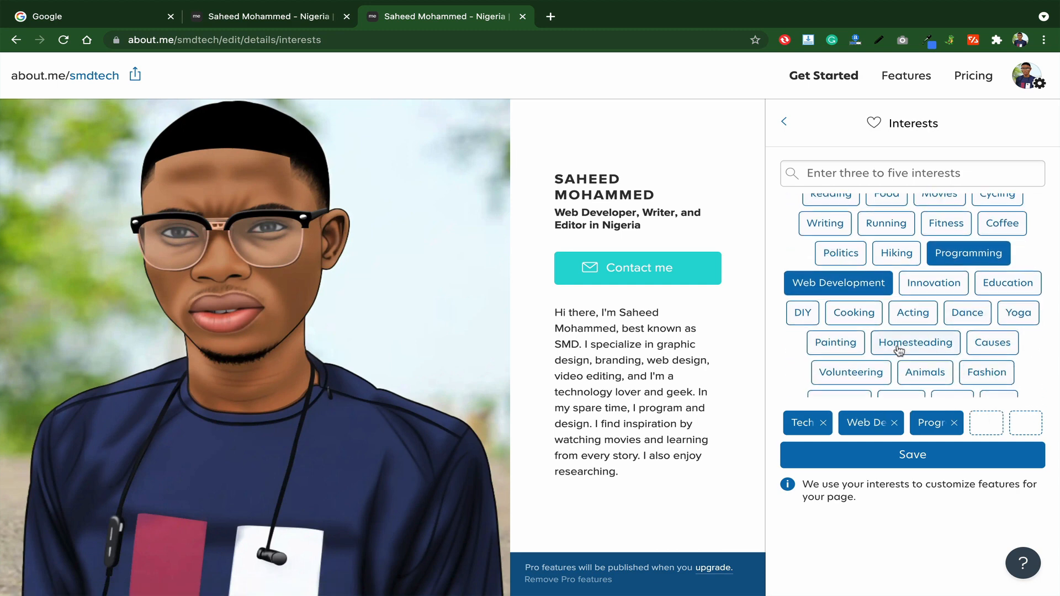
{"action": "scroll", "coordinate": [899, 351], "scroll_direction": "down", "scroll_amount": 1}
{"action": "left_click", "coordinate": [854, 292]}
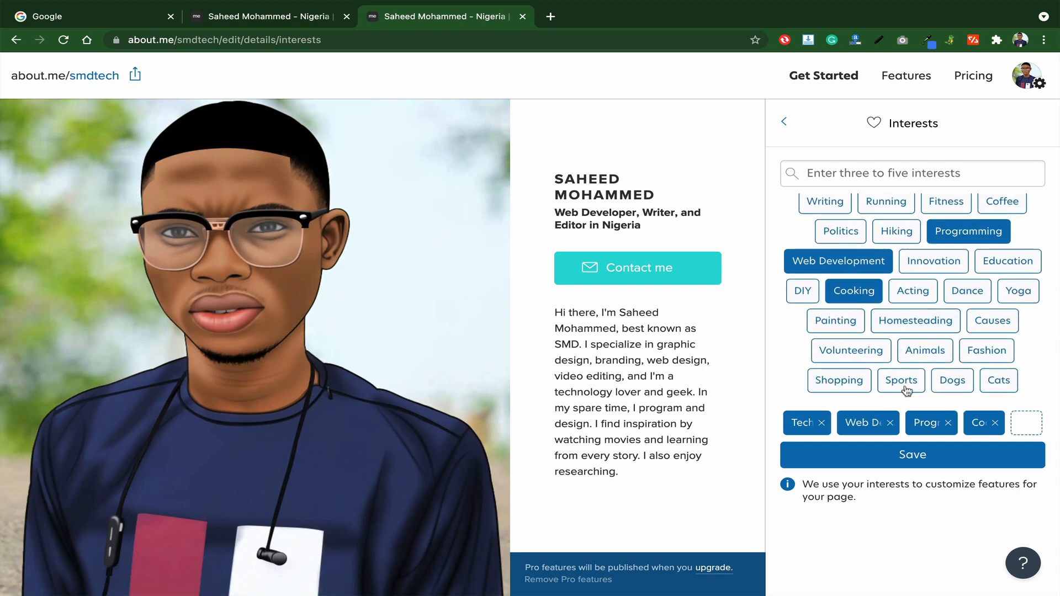
{"action": "left_click", "coordinate": [914, 455]}
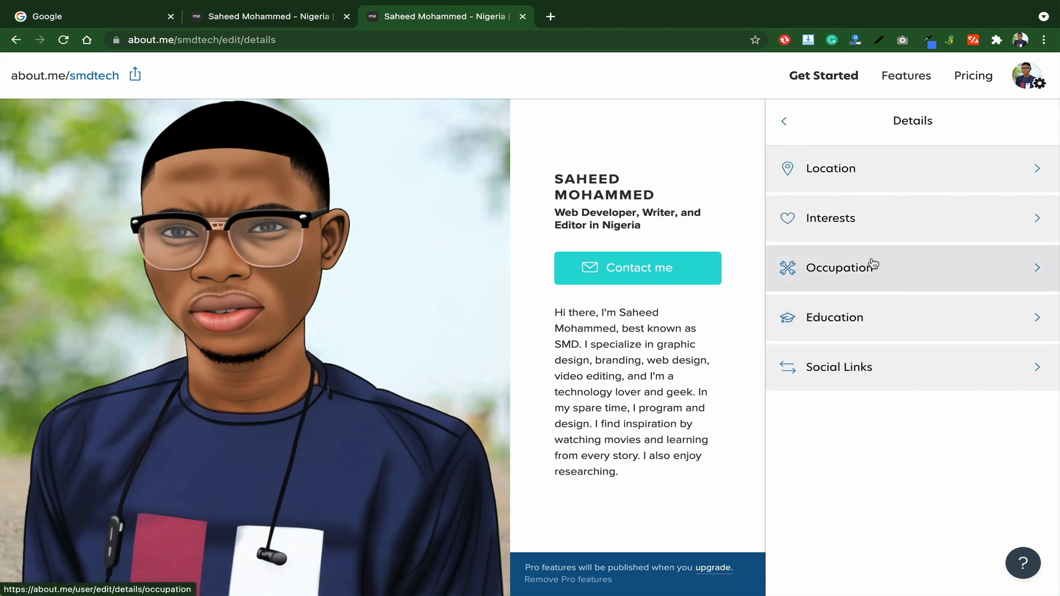
- Remove Editor and Writer from the occupations, leaving only Web Developer
{"action": "left_click", "coordinate": [873, 265]}
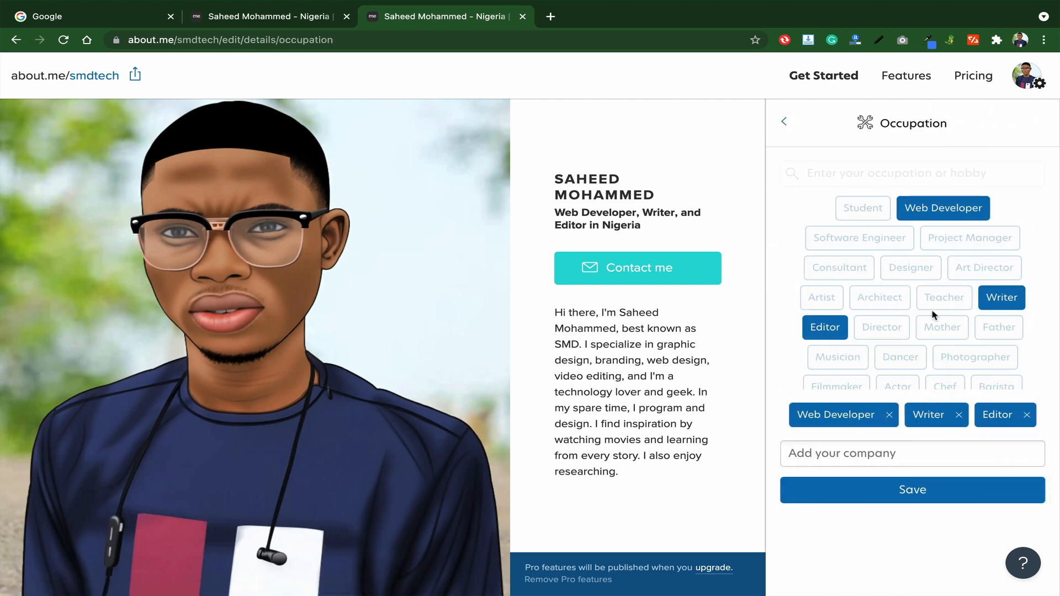
{"action": "left_click", "coordinate": [826, 330]}
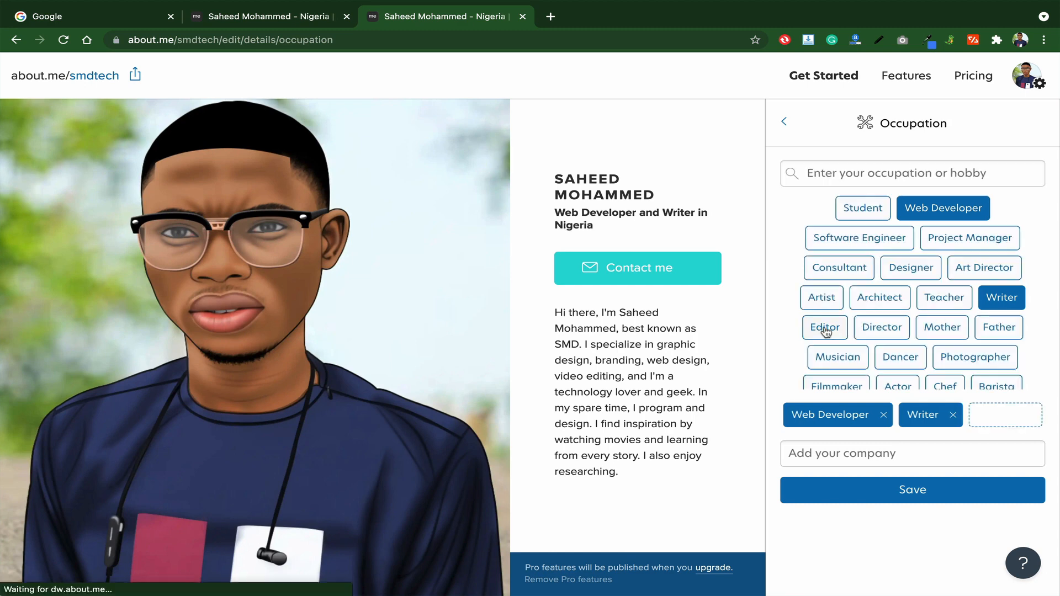
{"action": "left_click", "coordinate": [996, 304]}
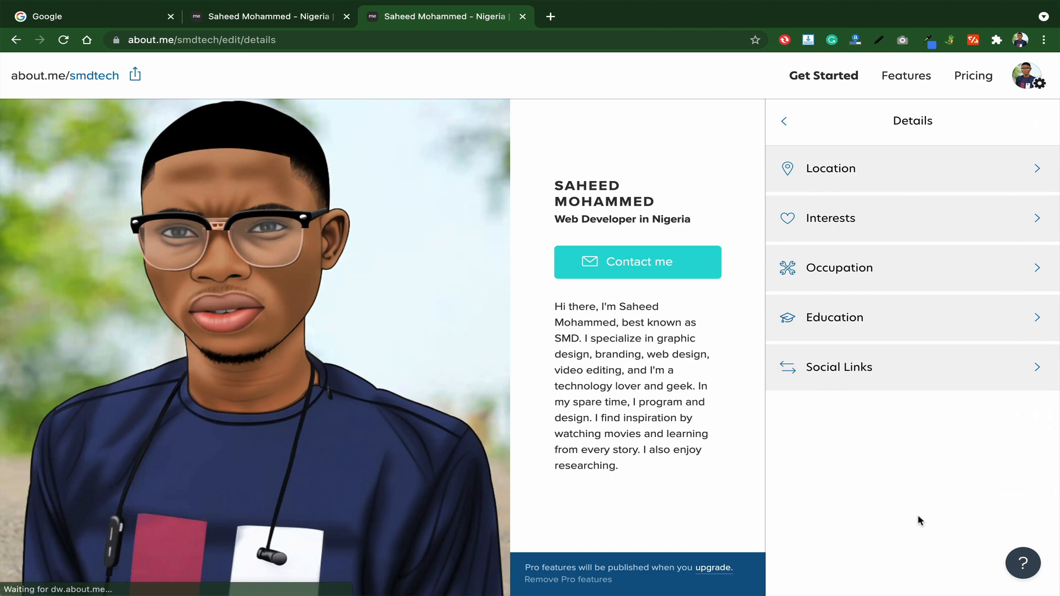
- Save the Education section without entering a school
{"action": "left_click", "coordinate": [871, 325]}
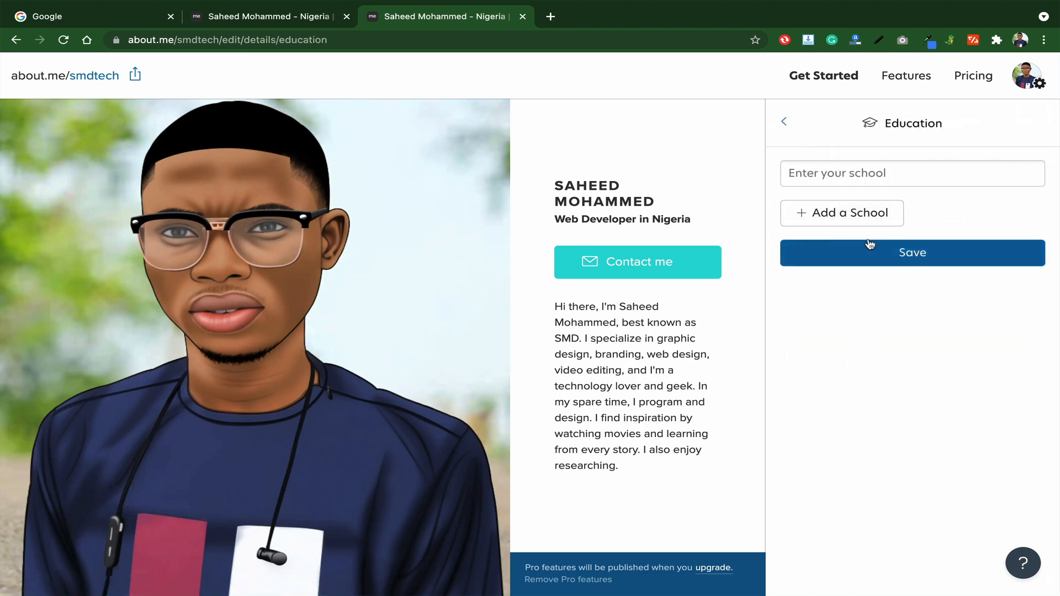
{"action": "left_click", "coordinate": [839, 177]}
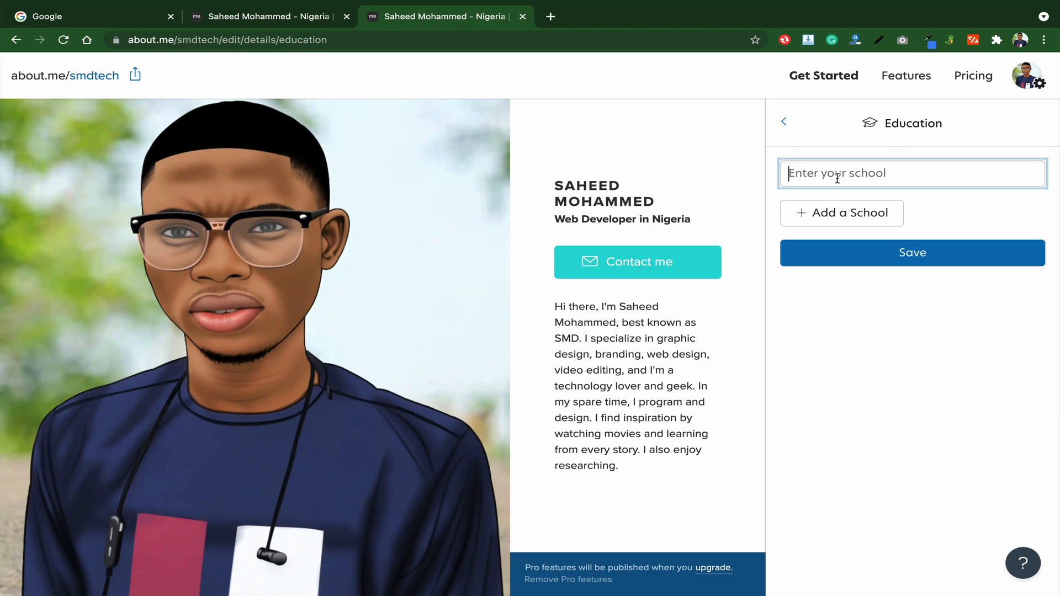
{"action": "left_click", "coordinate": [877, 260]}
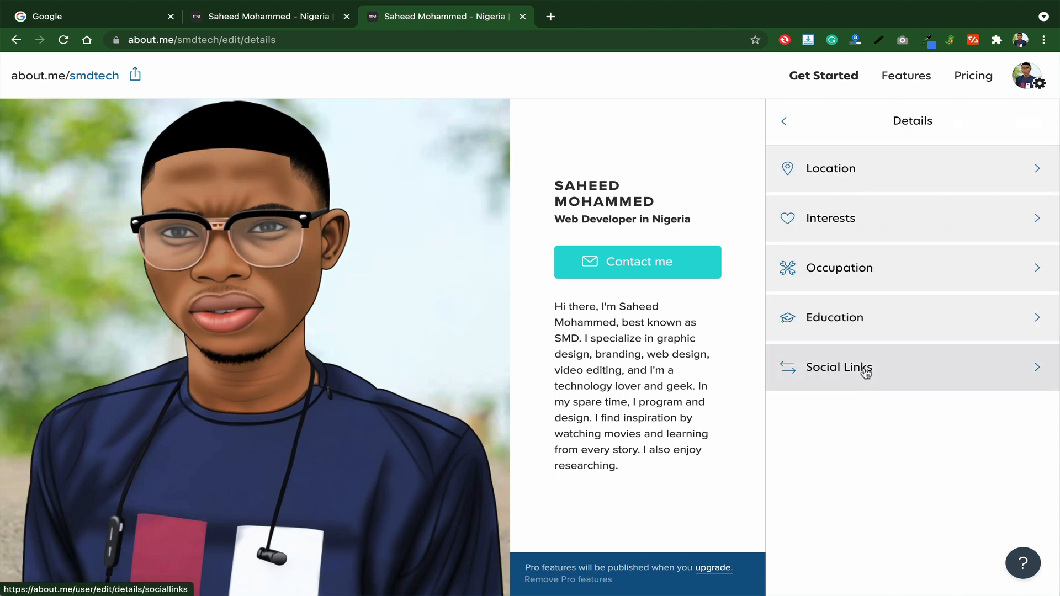
- Add the Facebook profile link under Social Links and save it
{"action": "left_click", "coordinate": [874, 381]}
{"action": "scroll", "coordinate": [878, 359], "scroll_direction": "down", "scroll_amount": 2}
{"action": "scroll", "coordinate": [883, 340], "scroll_direction": "up", "scroll_amount": 1}
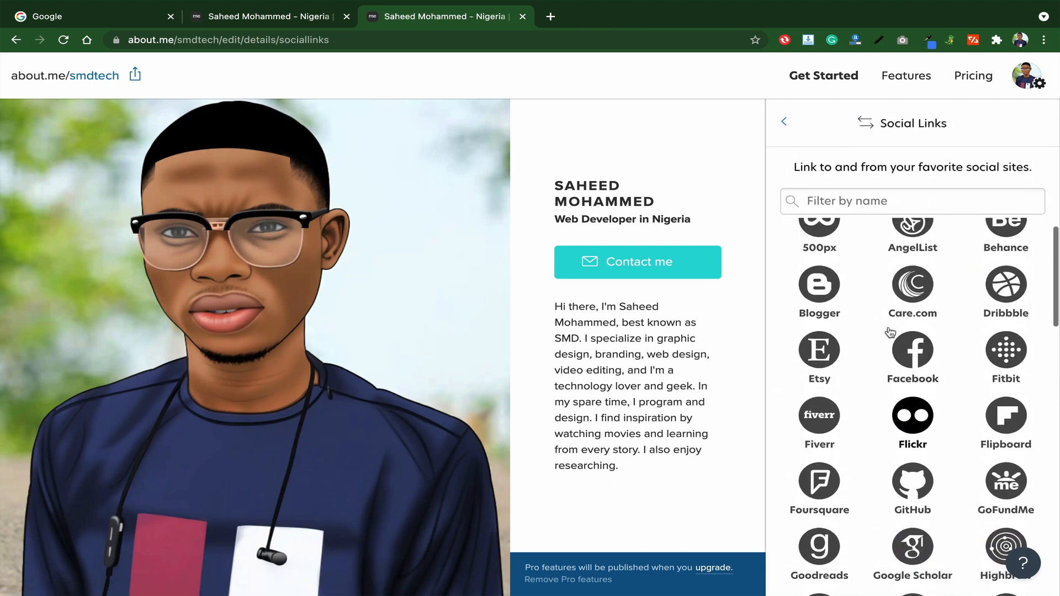
{"action": "left_click", "coordinate": [911, 348]}
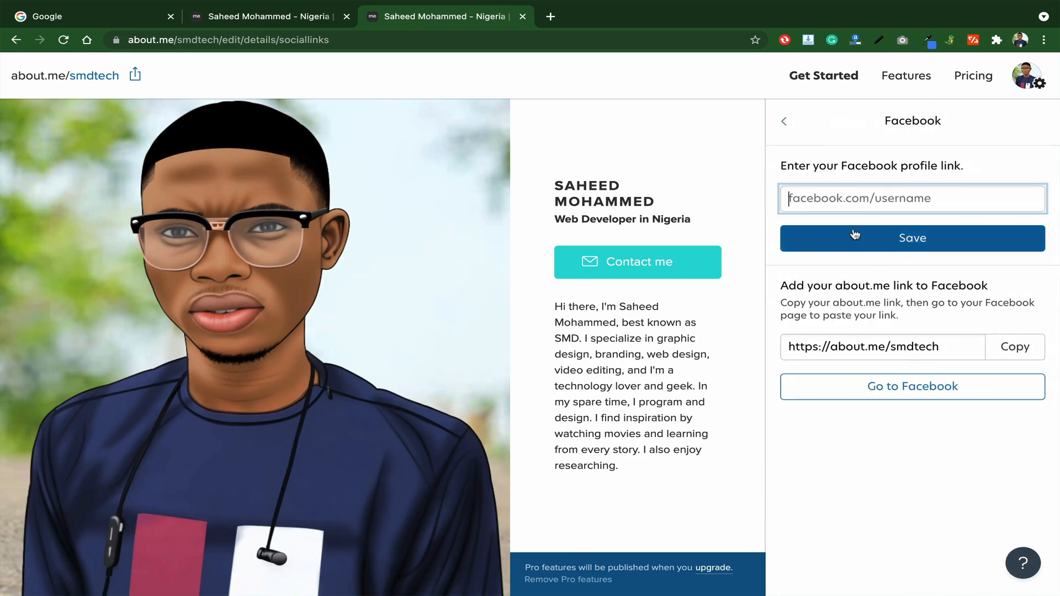
{"action": "type", "text": "facebook.com/smdtech"}
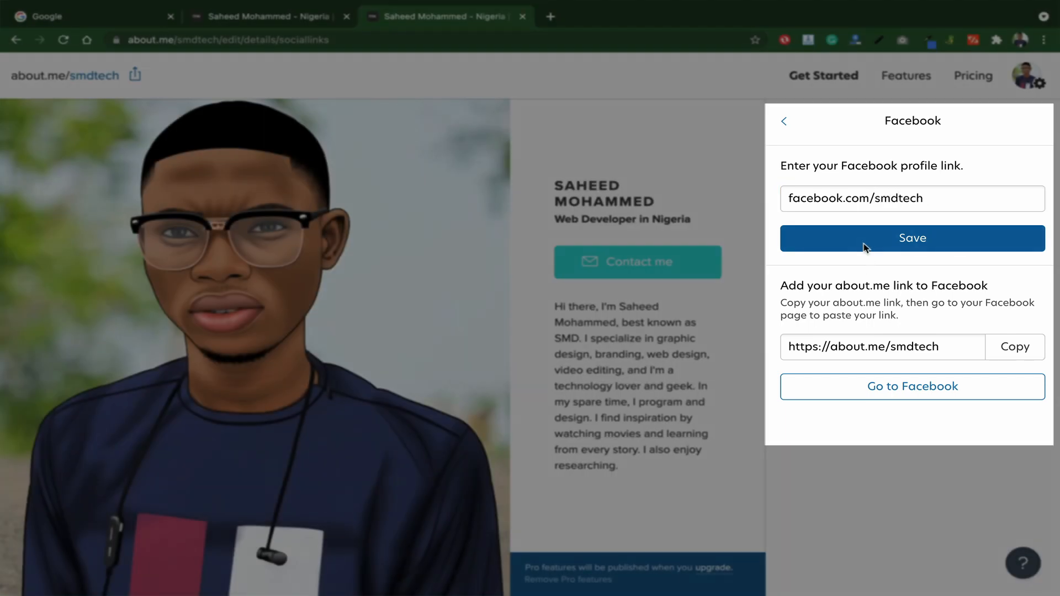
{"action": "left_click", "coordinate": [865, 247]}
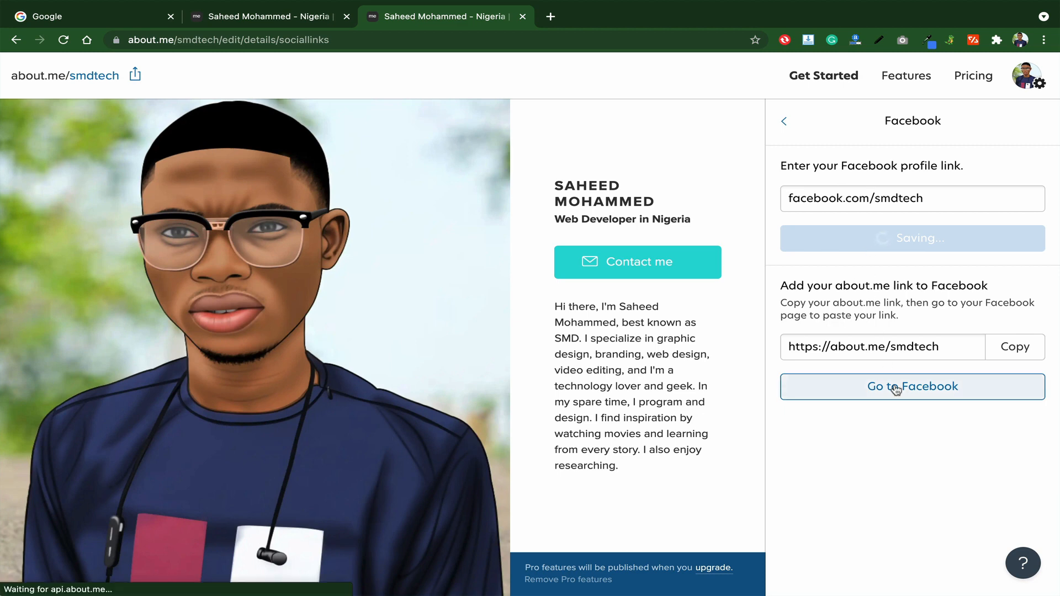
{"action": "scroll", "coordinate": [874, 388], "scroll_direction": "down", "scroll_amount": 8}
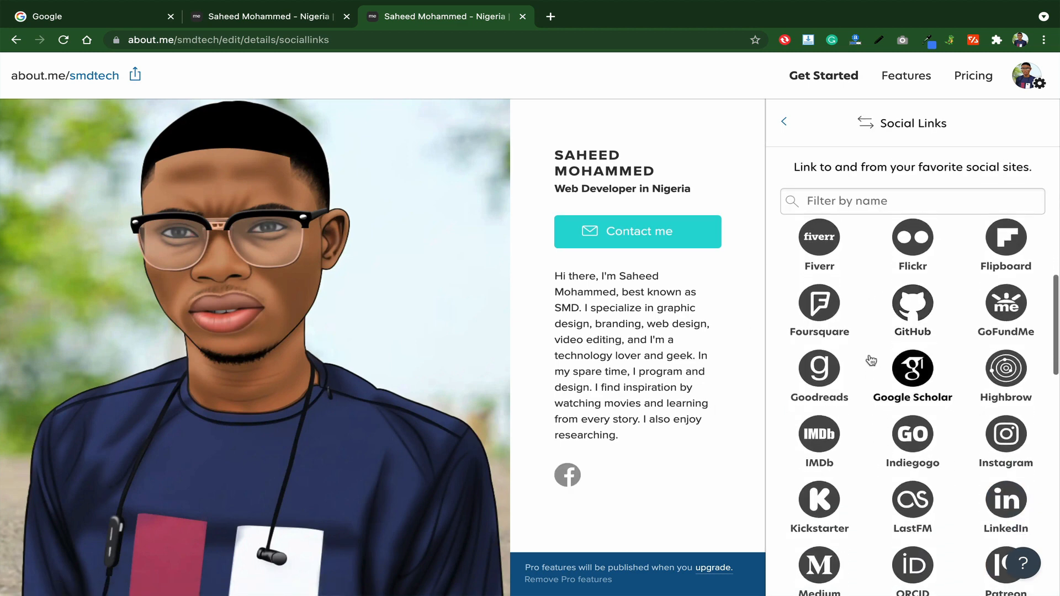
{"action": "scroll", "coordinate": [871, 361], "scroll_direction": "down", "scroll_amount": 4}
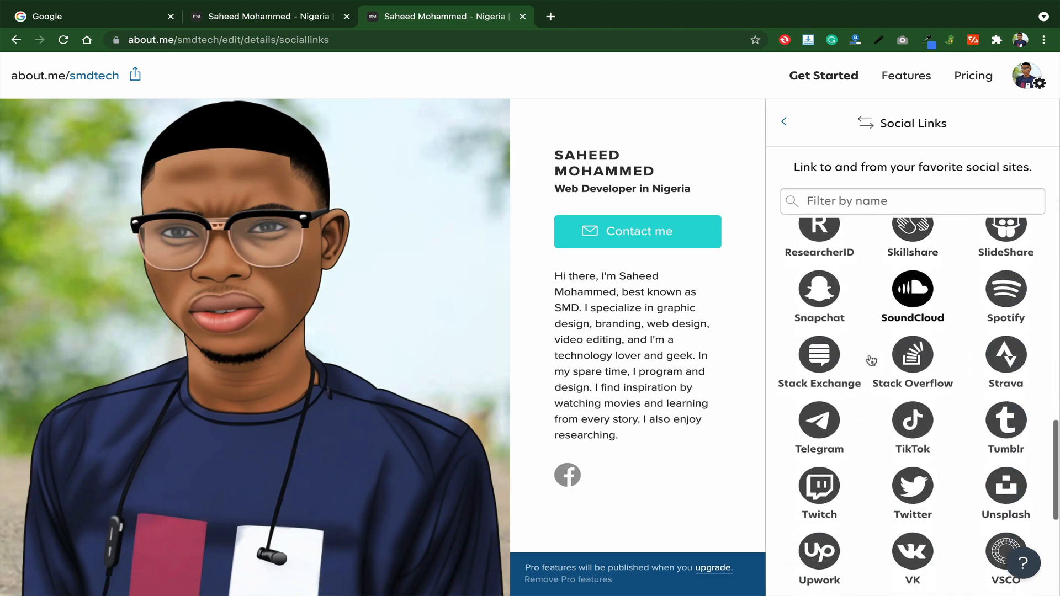
{"action": "scroll", "coordinate": [854, 421], "scroll_direction": "down", "scroll_amount": 1}
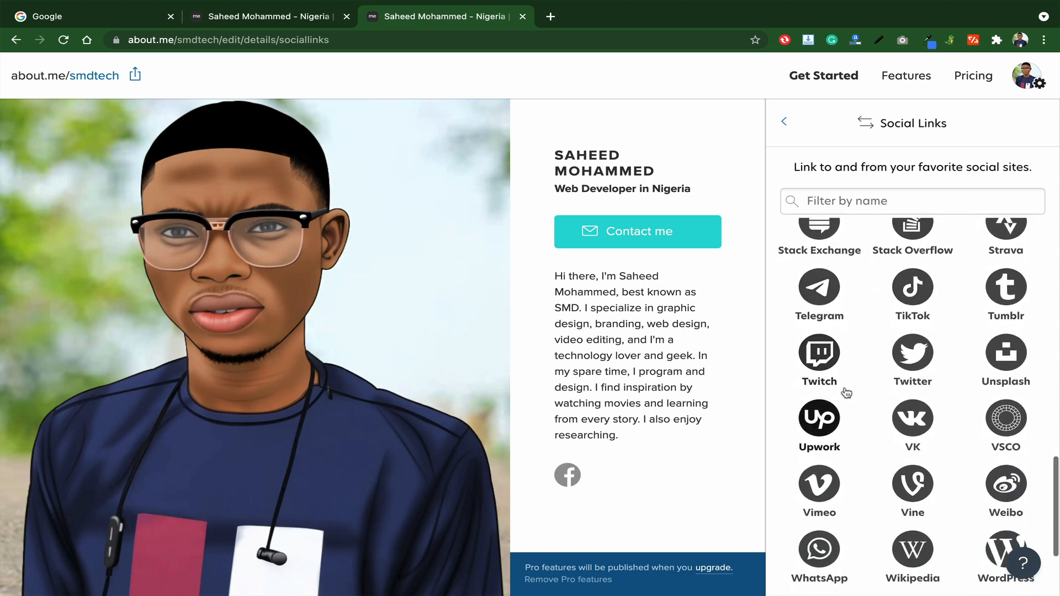
{"action": "scroll", "coordinate": [926, 445], "scroll_direction": "down", "scroll_amount": 3}
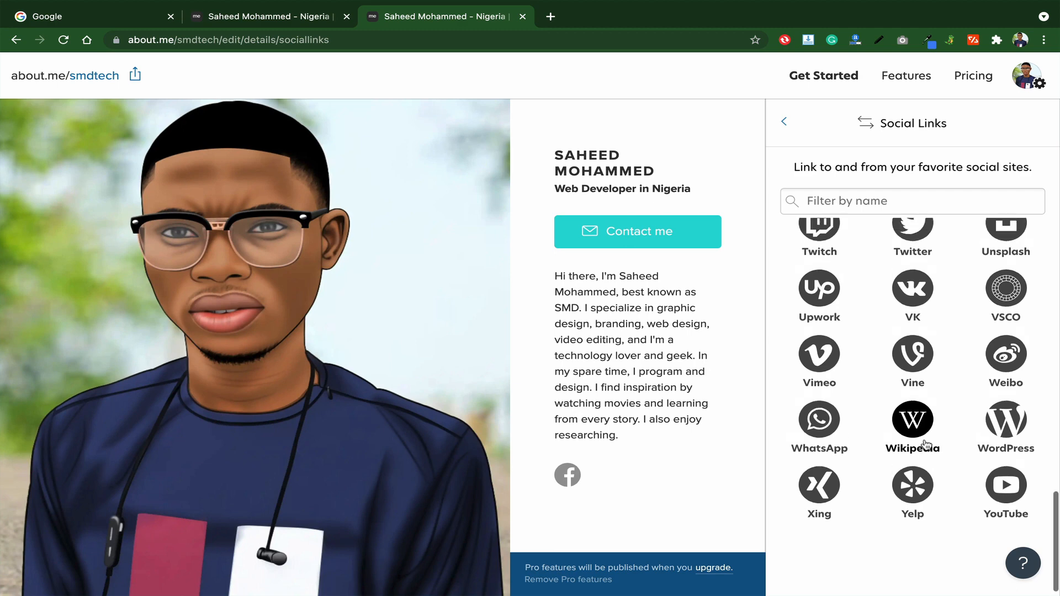
{"action": "scroll", "coordinate": [926, 445], "scroll_direction": "up", "scroll_amount": 10}
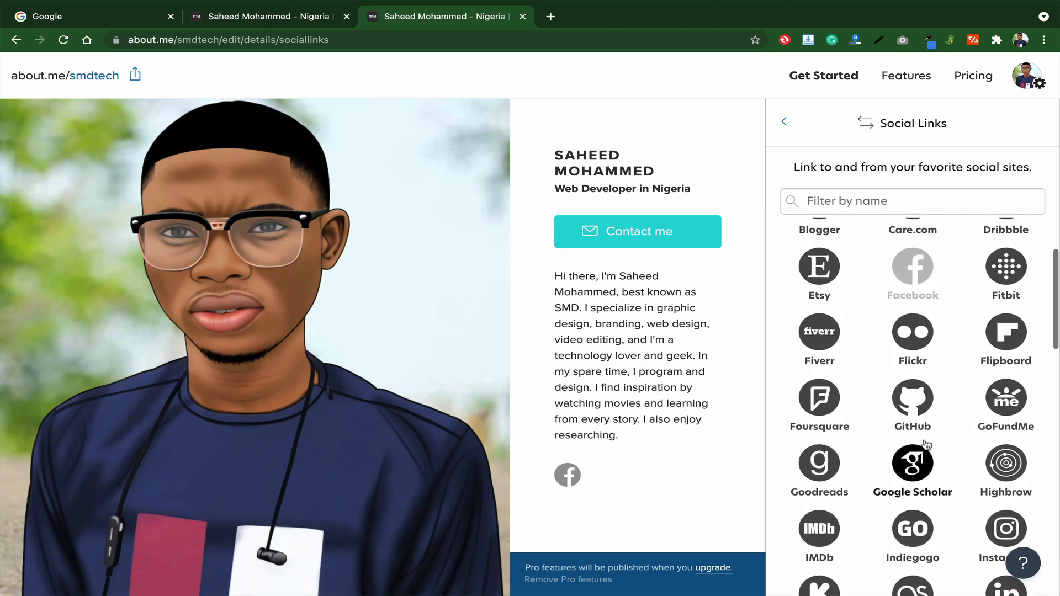